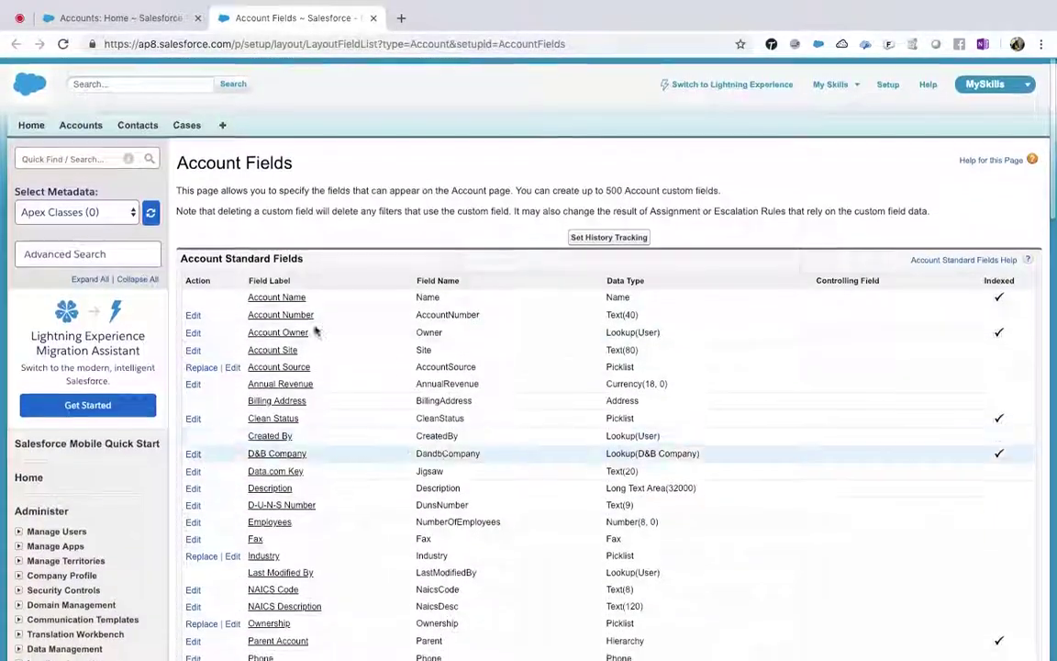
# From Setup, go through Customize > Accounts to the empty Account Record Types page.
pyautogui.click(81, 119)
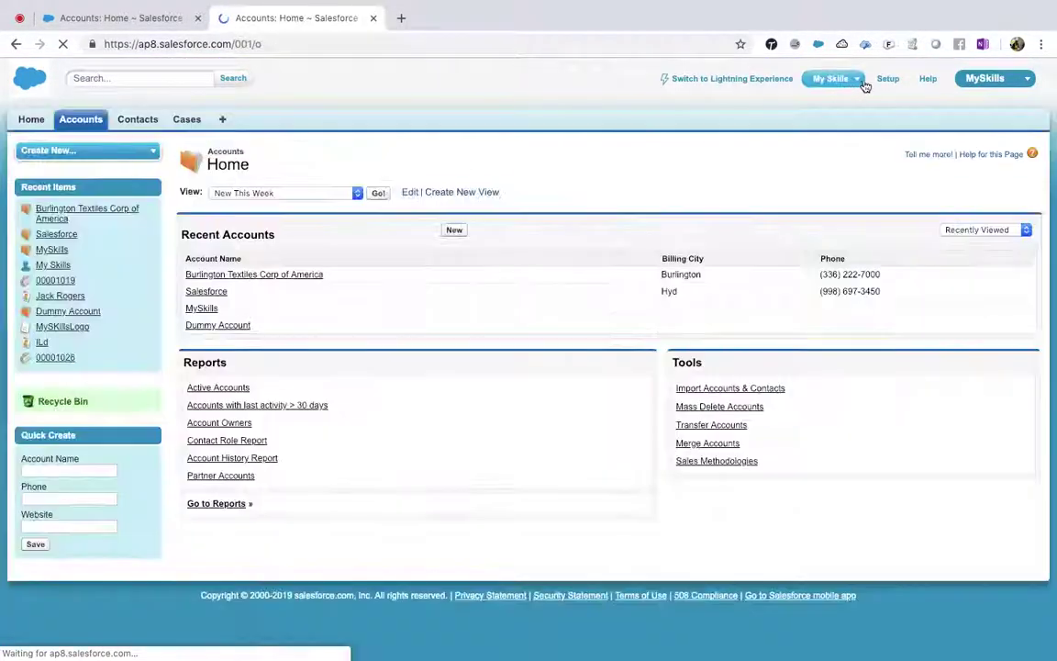
pyautogui.click(885, 83)
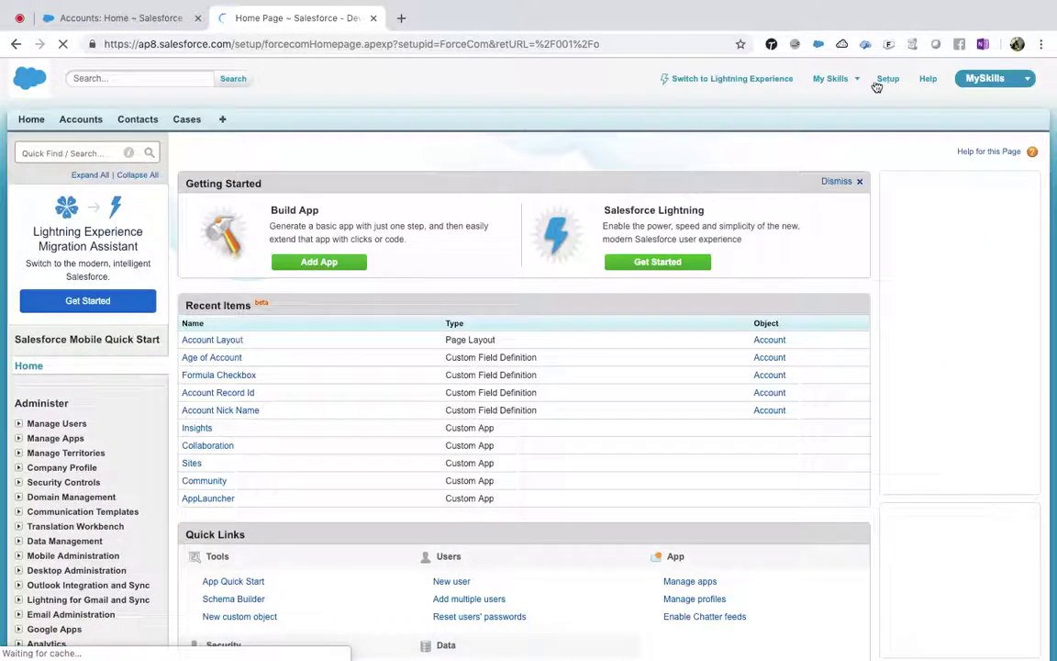
pyautogui.scroll(-2, 11, 215)
pyautogui.scroll(-5, 11, 214)
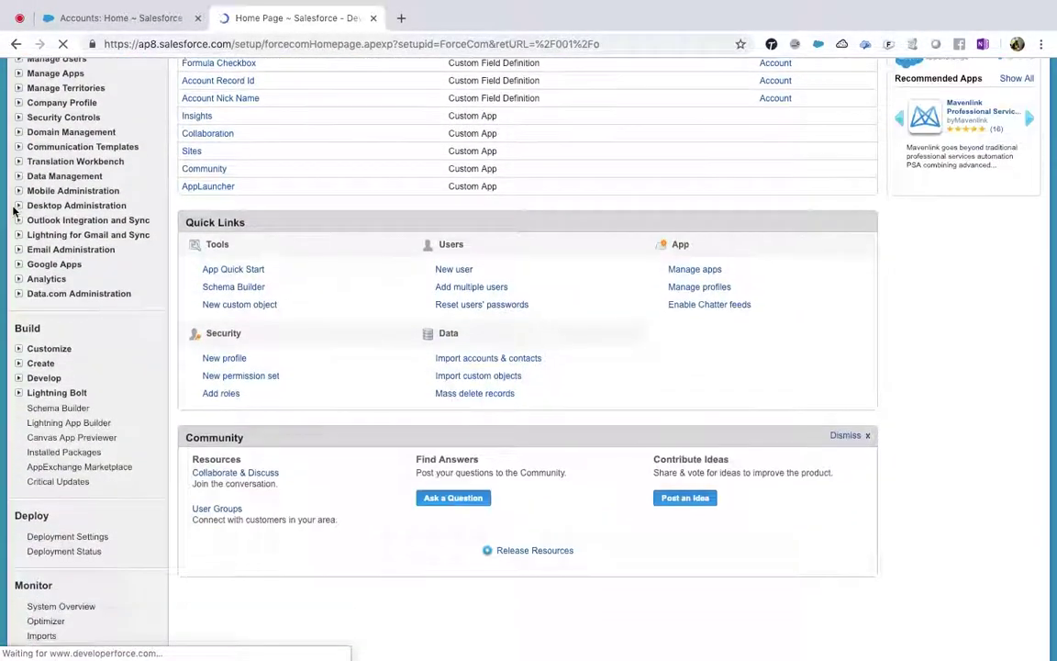
pyautogui.click(20, 351)
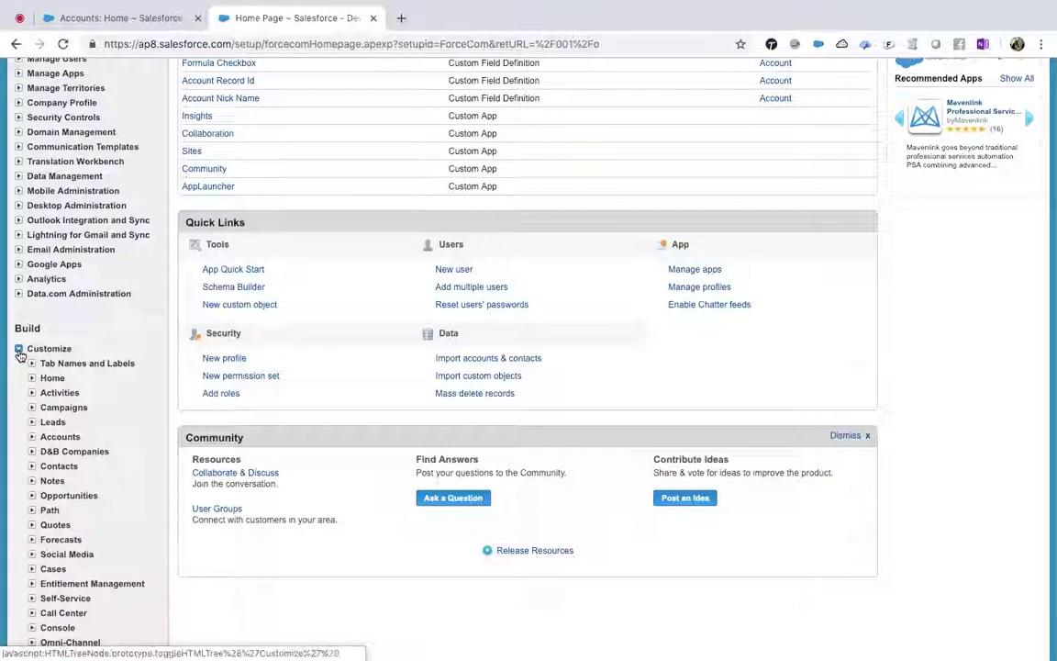
pyautogui.click(32, 437)
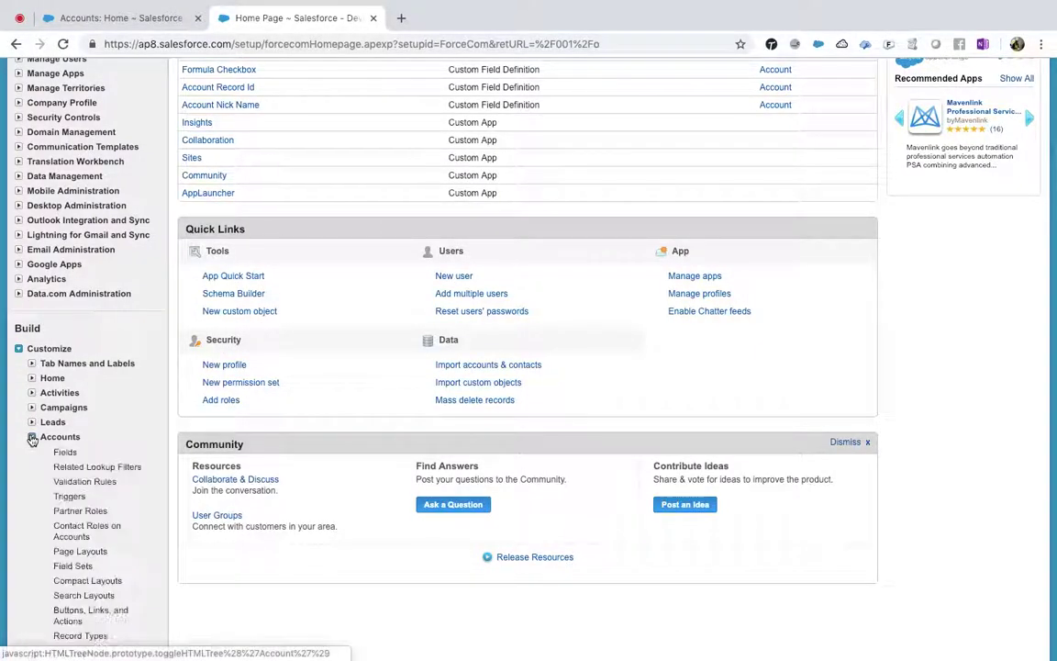
pyautogui.scroll(-2, 52, 502)
pyautogui.scroll(-1, 52, 502)
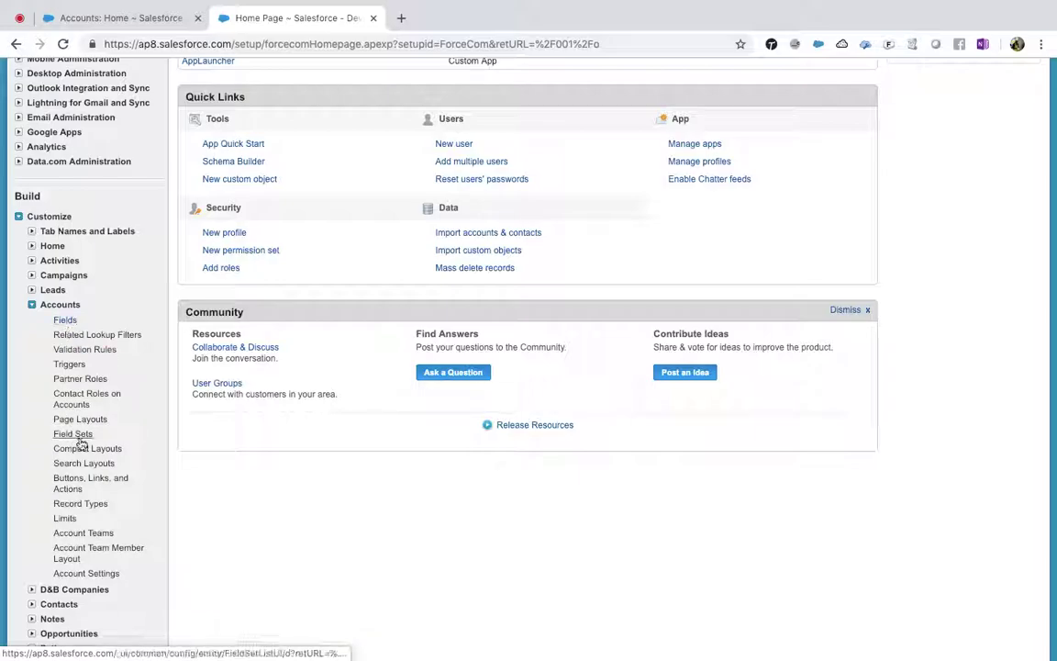
pyautogui.click(81, 505)
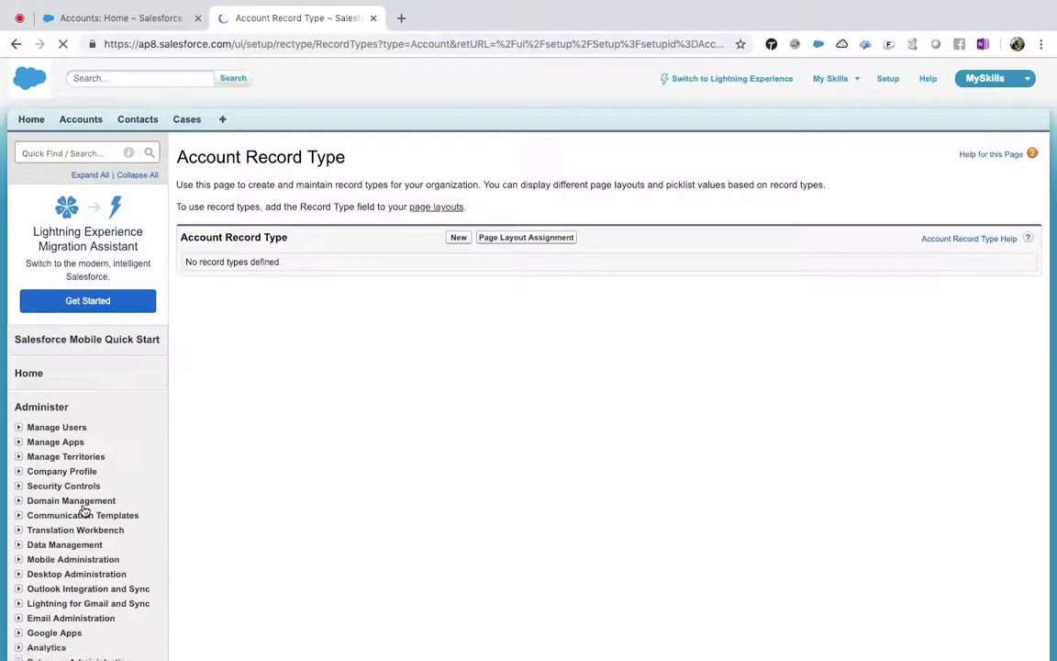
# Start a new Account record type labelled Sales Account, described as accounts related to the sales team.
pyautogui.click(458, 240)
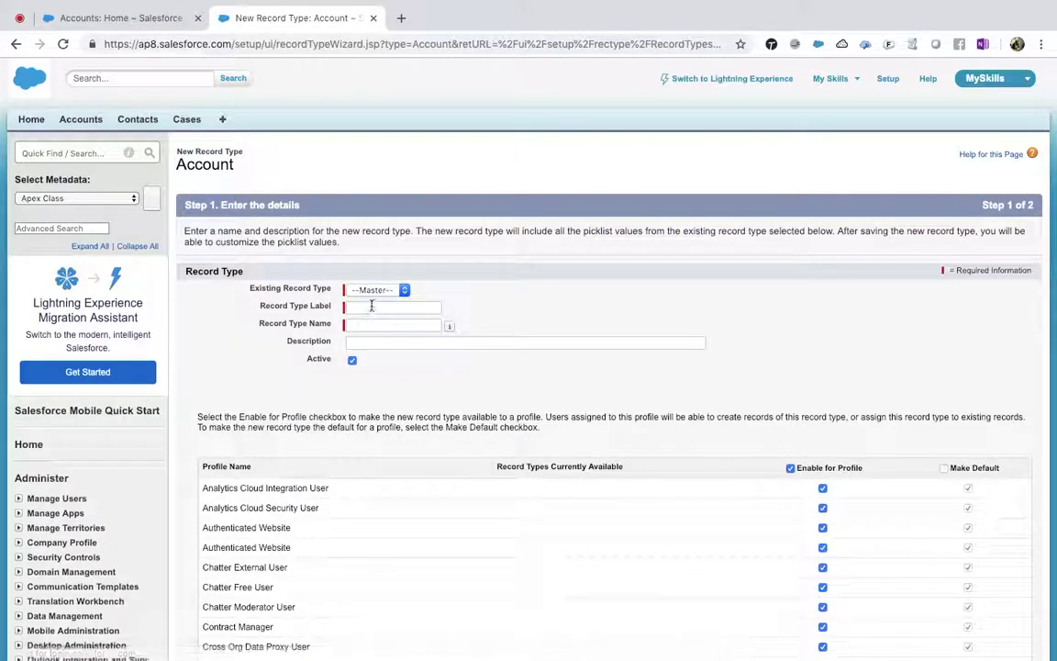
pyautogui.click(372, 308)
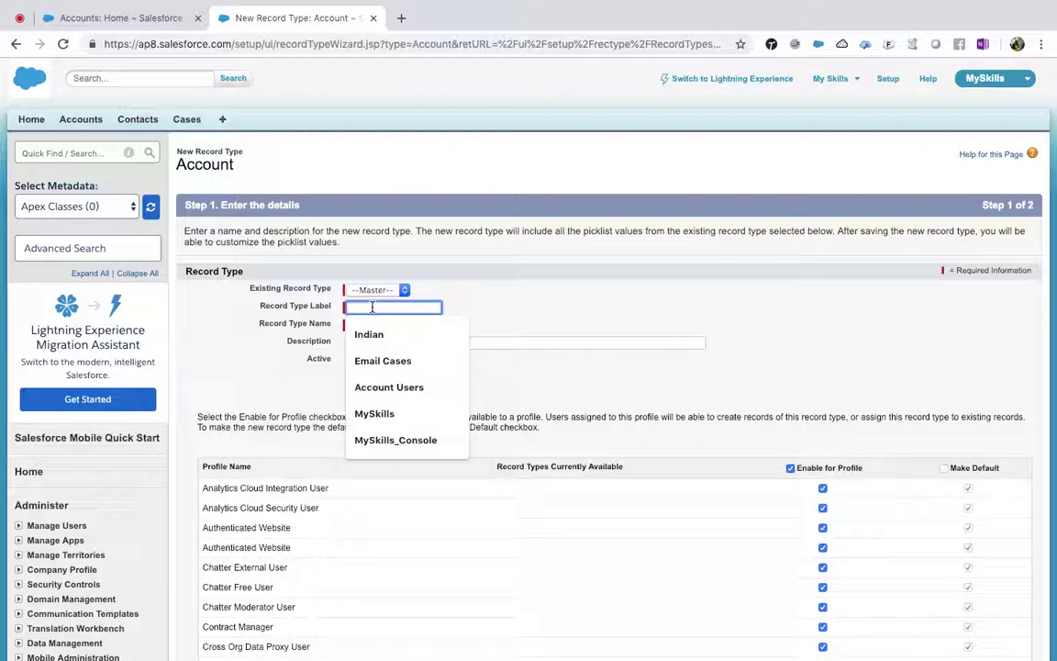
pyautogui.write('Manager')
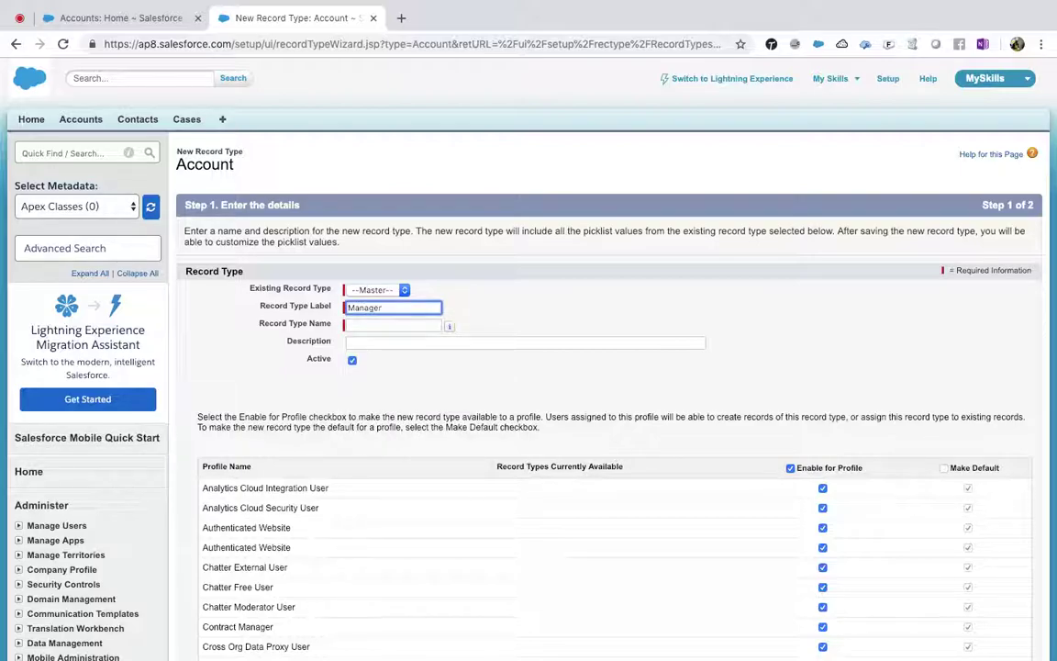
pyautogui.press('super+a')
pyautogui.write('SAle')
pyautogui.press('Tab')
pyautogui.scroll(-3, 546, 354)
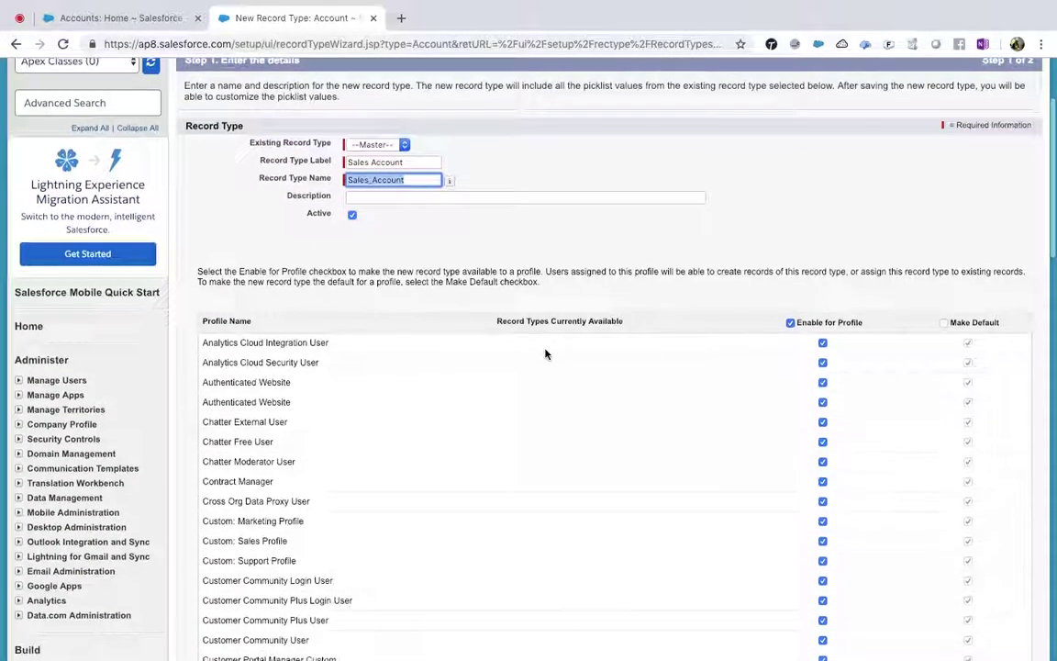
pyautogui.click(357, 193)
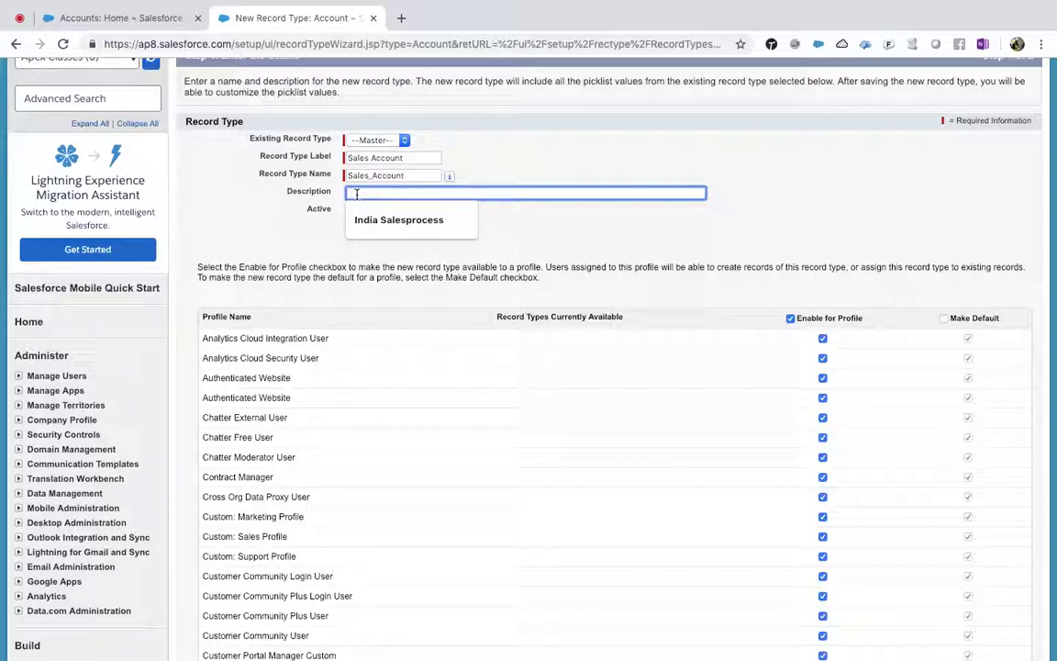
pyautogui.write('Accoun')
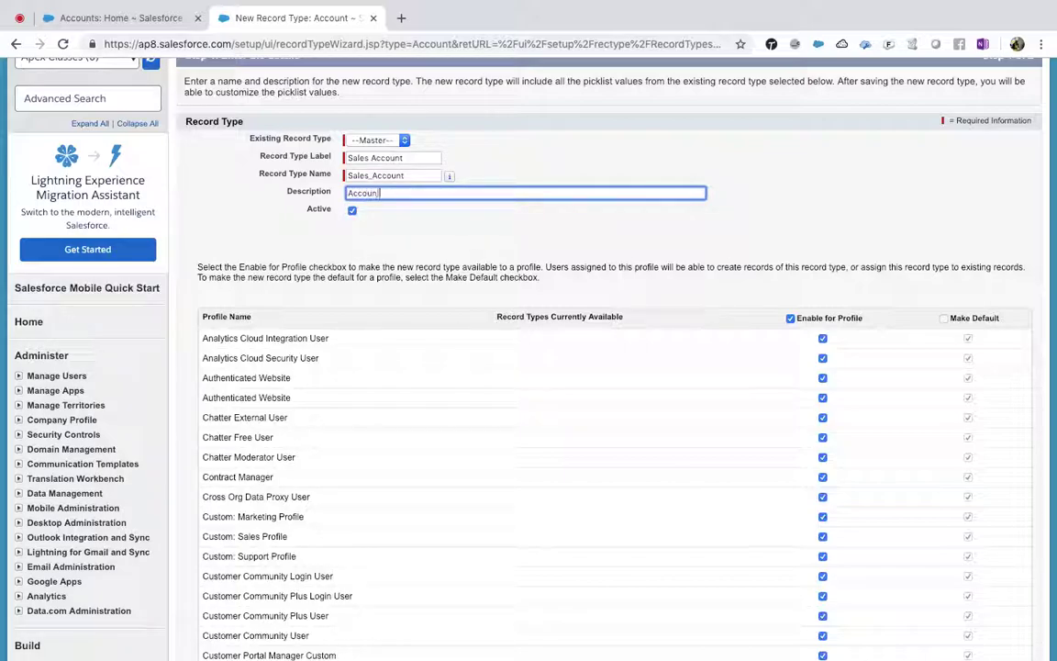
pyautogui.write('ts which are related to sales Team')
pyautogui.scroll(-15, 391, 174)
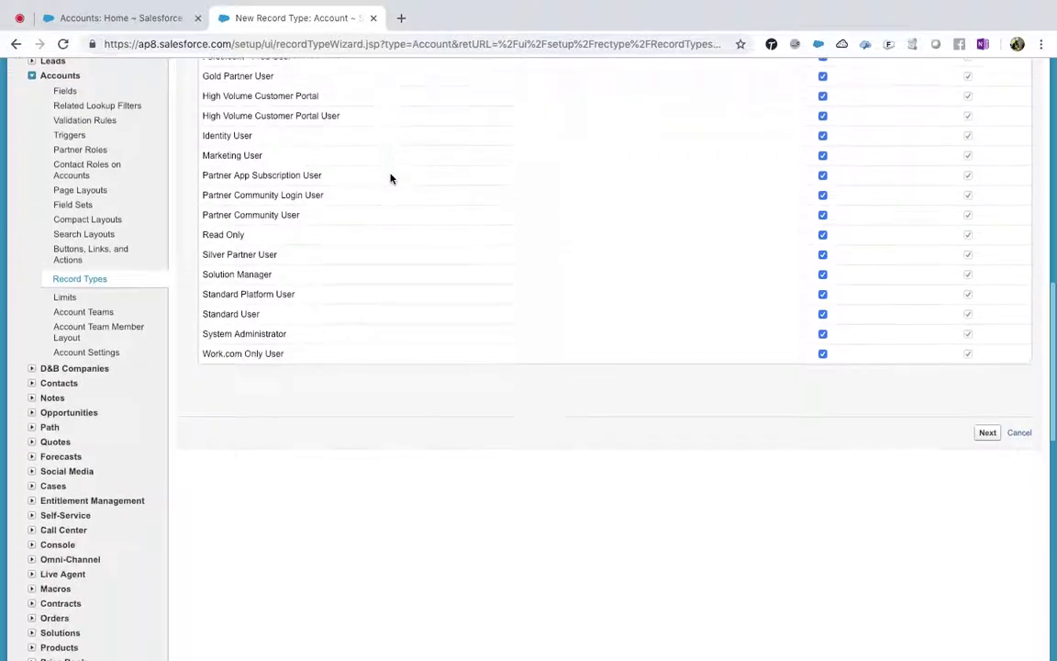
# Assign Account (Sales) Layout to all profiles and save the record type.
pyautogui.click(988, 367)
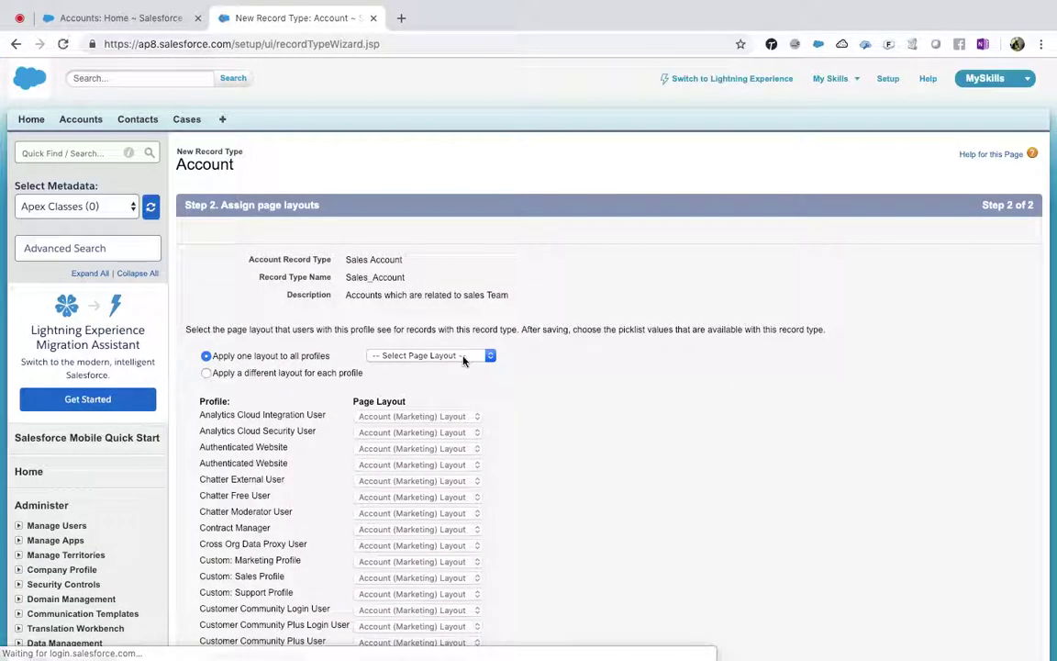
pyautogui.click(463, 358)
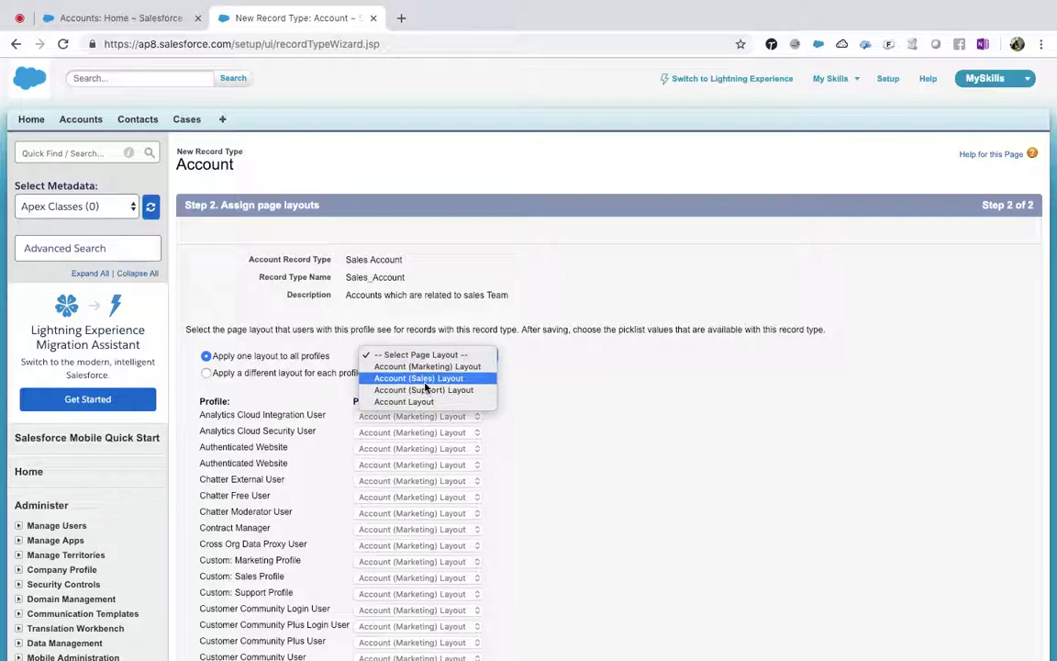
pyautogui.click(425, 381)
pyautogui.scroll(-15, 682, 355)
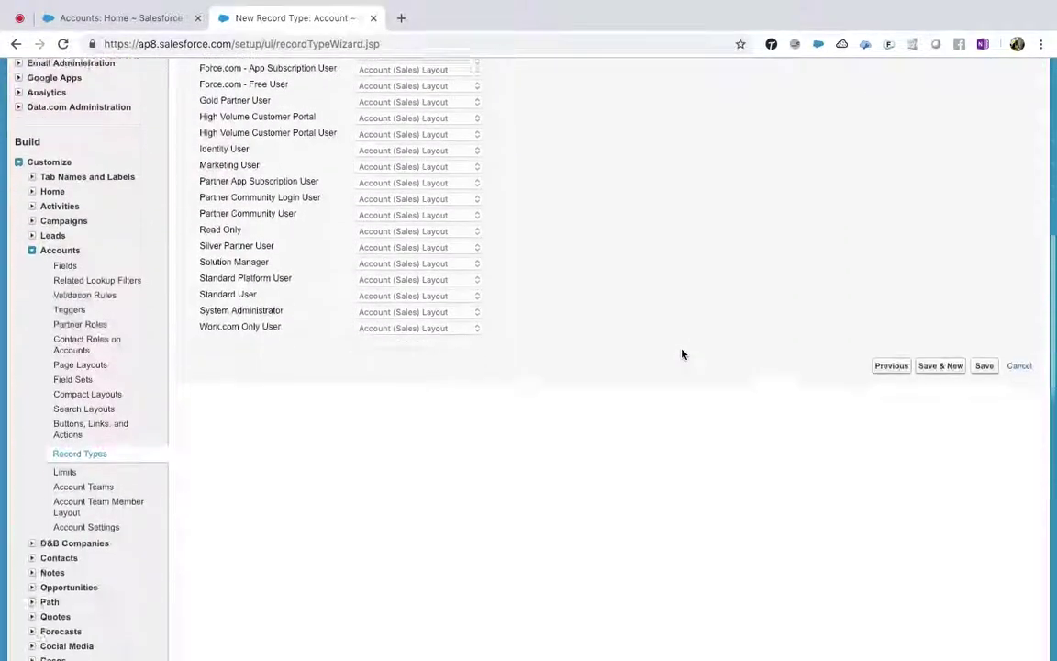
pyautogui.click(982, 124)
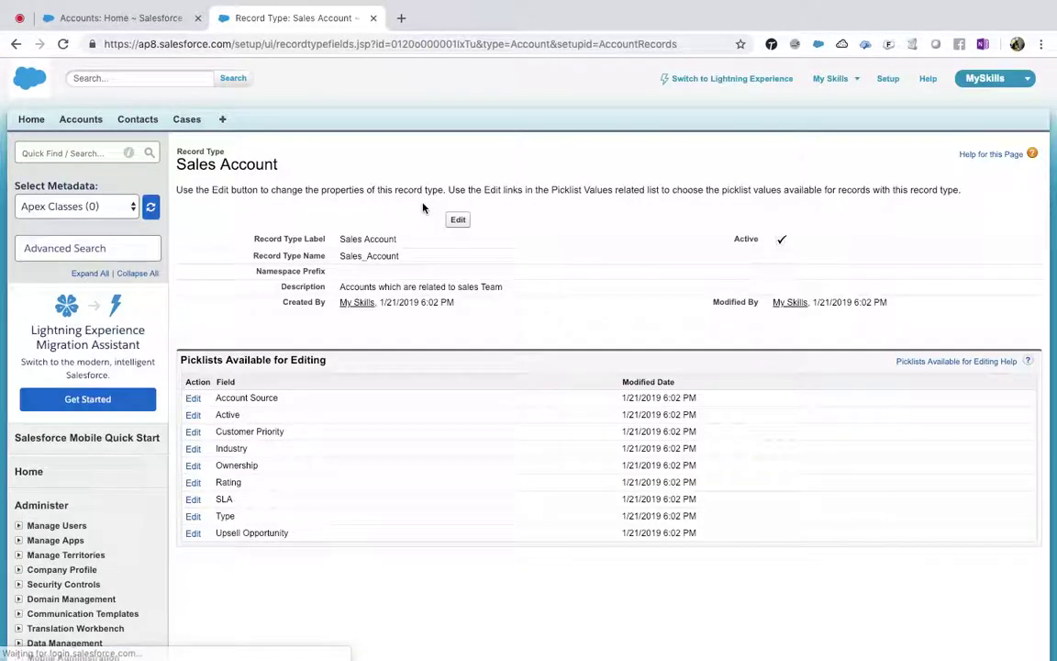
# Open Burlington Textiles Corp of America, with Accounts Home in a new background tab.
pyautogui.click(125, 21)
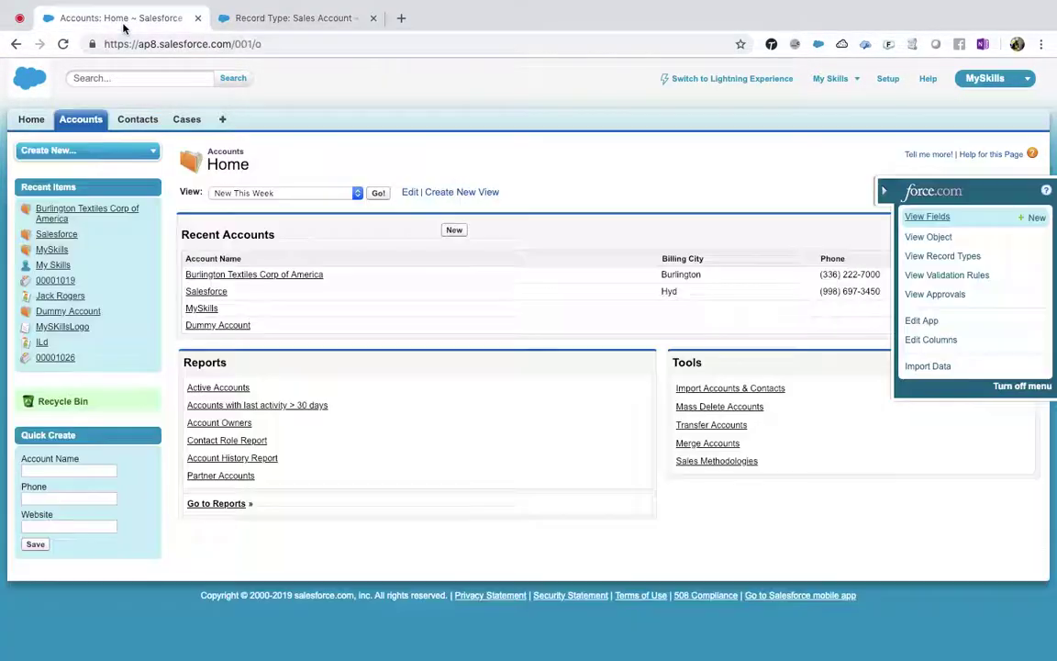
pyautogui.click(224, 277)
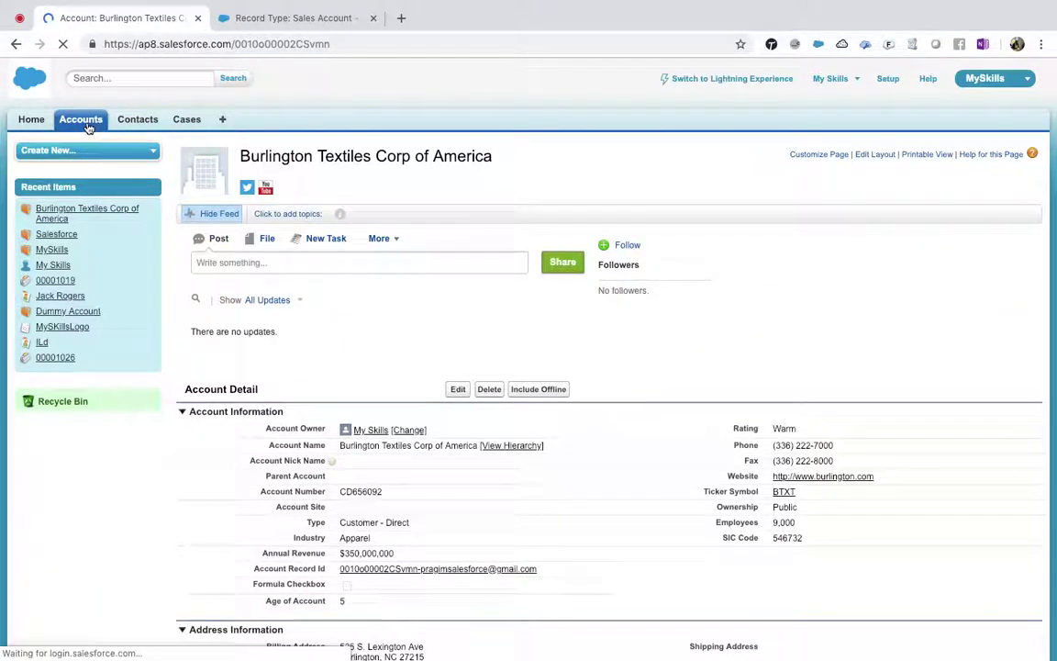
pyautogui.middleClick(88, 129)
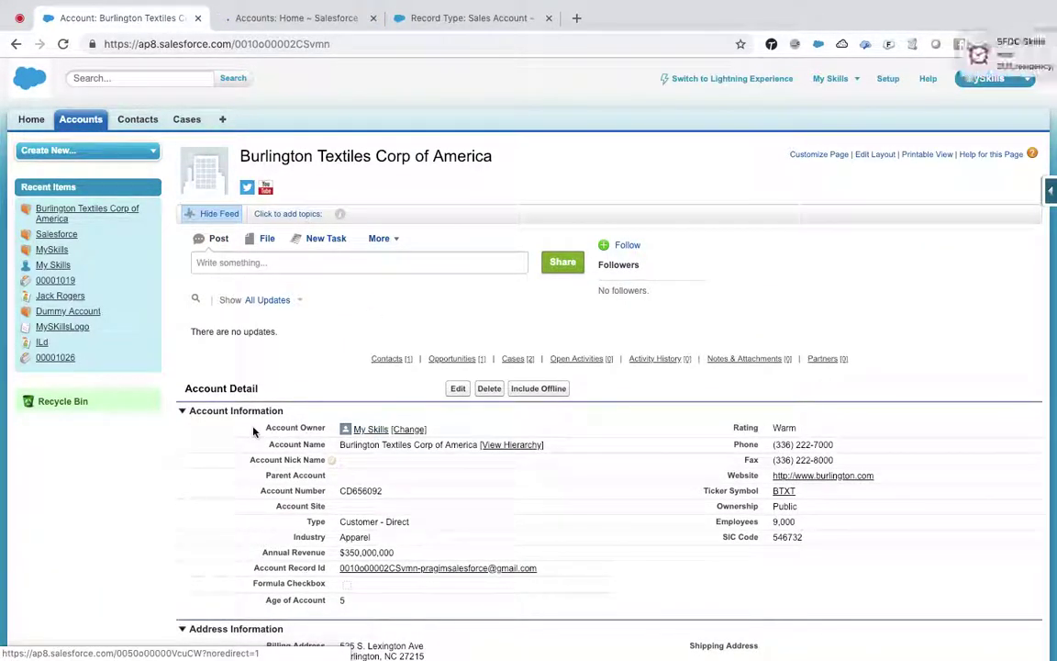
# Dismiss the notification and start a new account from the new Accounts Home tab.
pyautogui.scroll(-2, 239, 404)
pyautogui.scroll(-1, 253, 431)
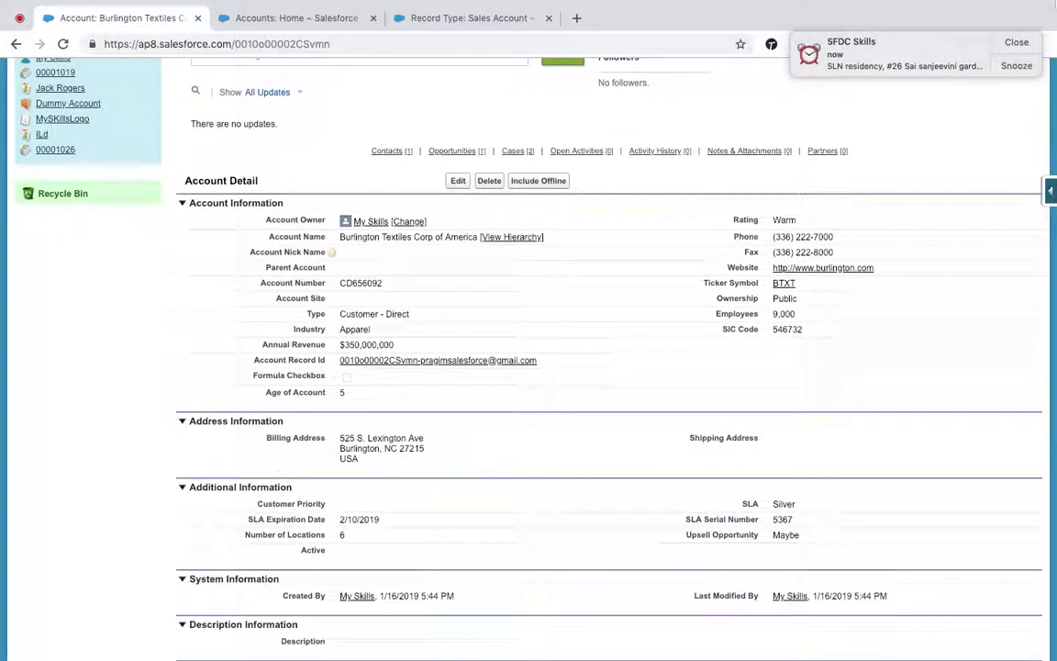
pyautogui.click(1015, 43)
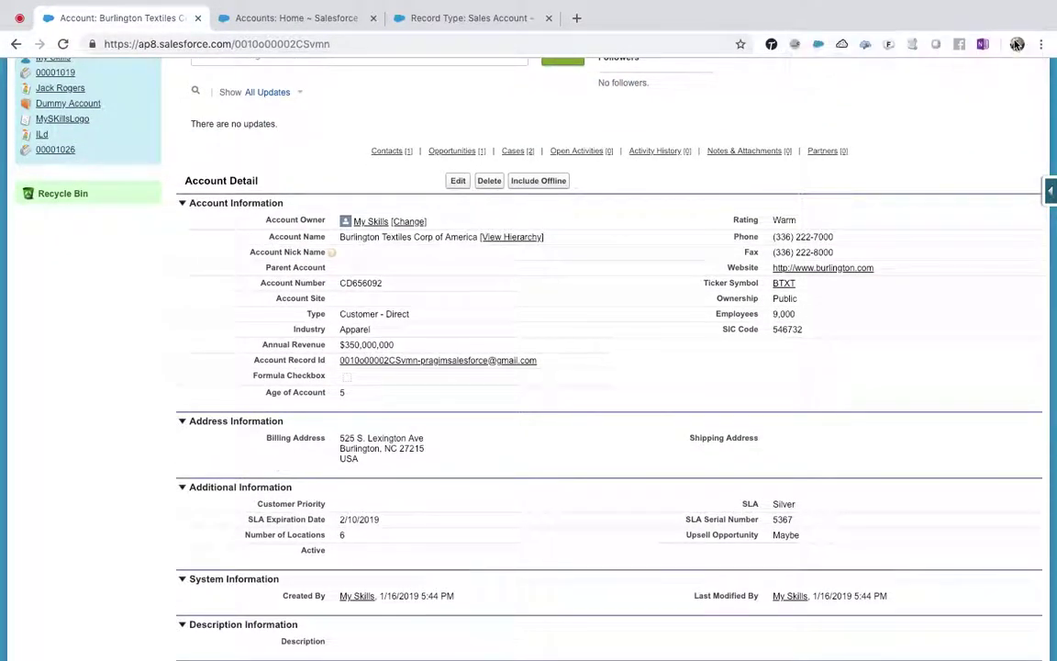
pyautogui.click(330, 19)
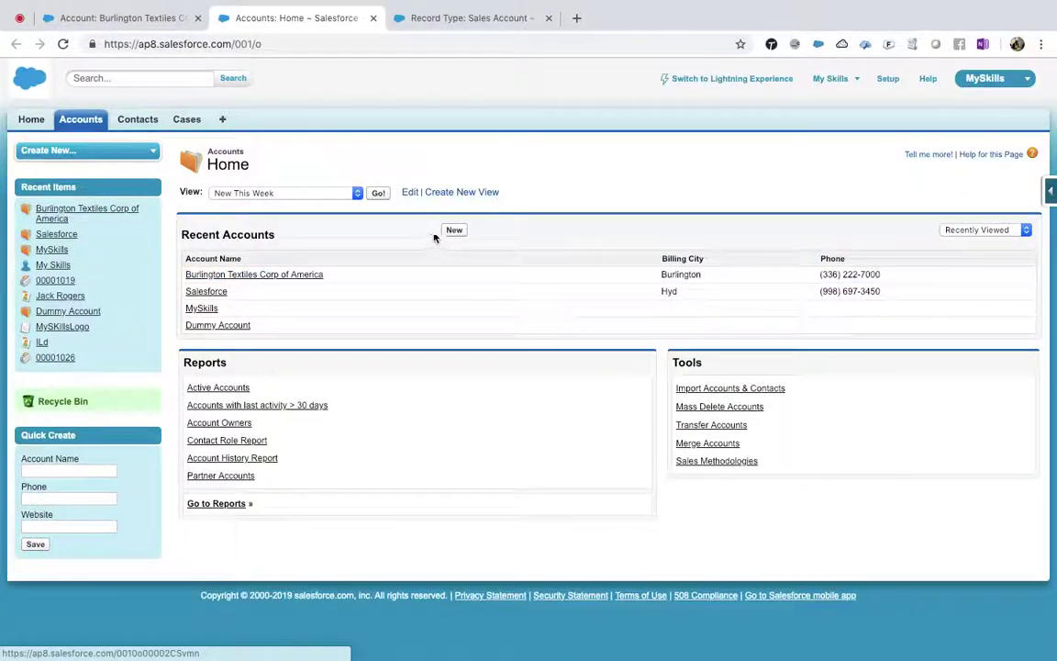
pyautogui.click(452, 230)
# Enter 'Sales Acc' as the new account's Account Name.
pyautogui.scroll(-4, 449, 231)
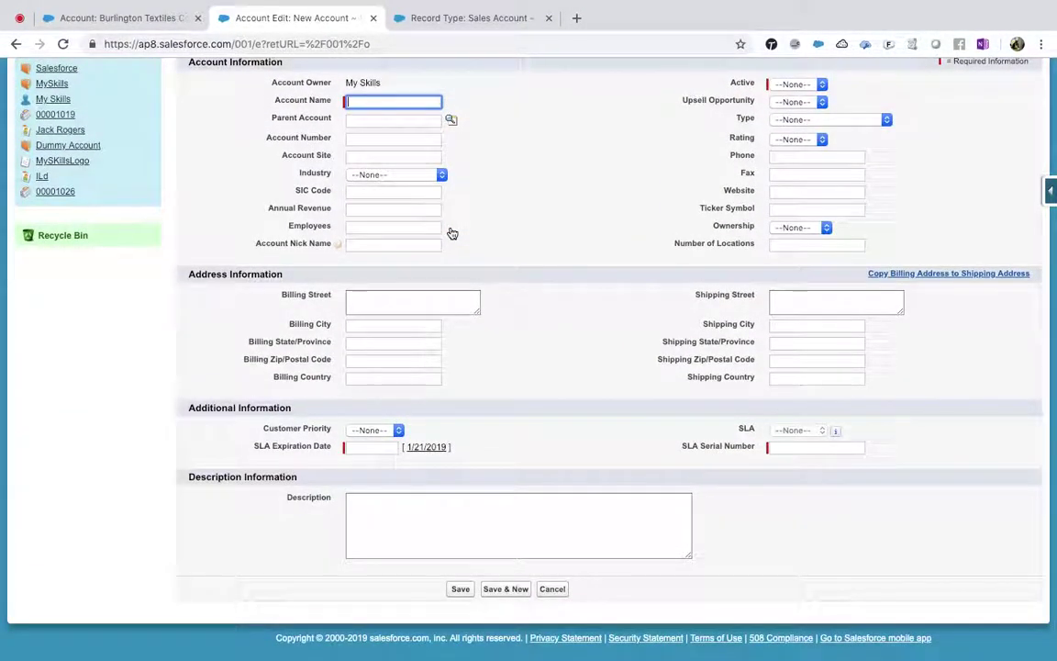
pyautogui.scroll(1, 452, 233)
pyautogui.scroll(2, 452, 233)
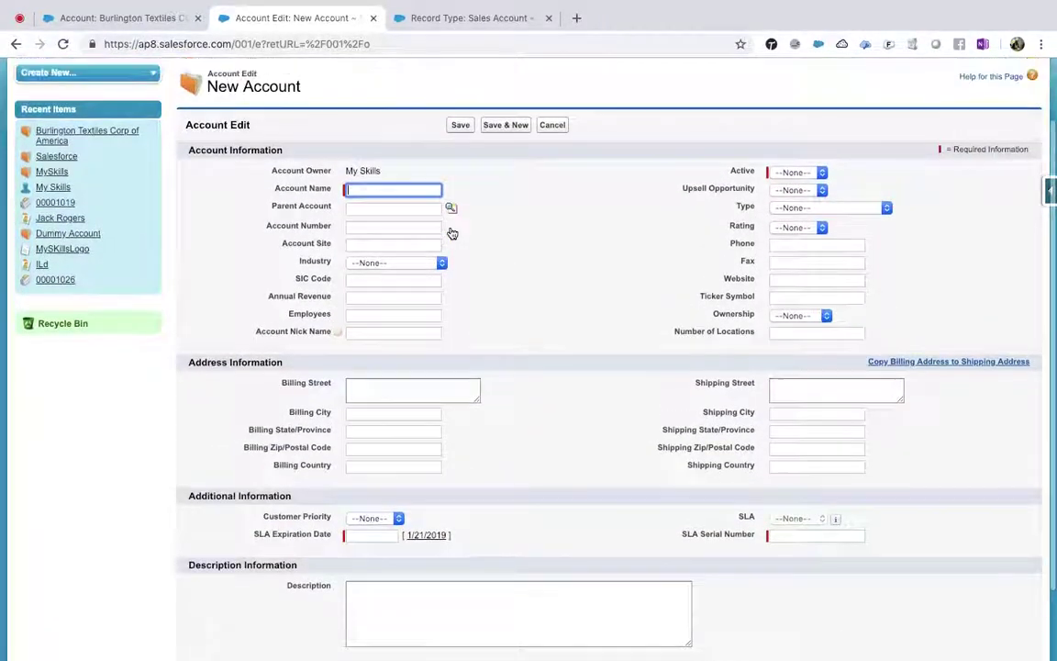
pyautogui.click(393, 189)
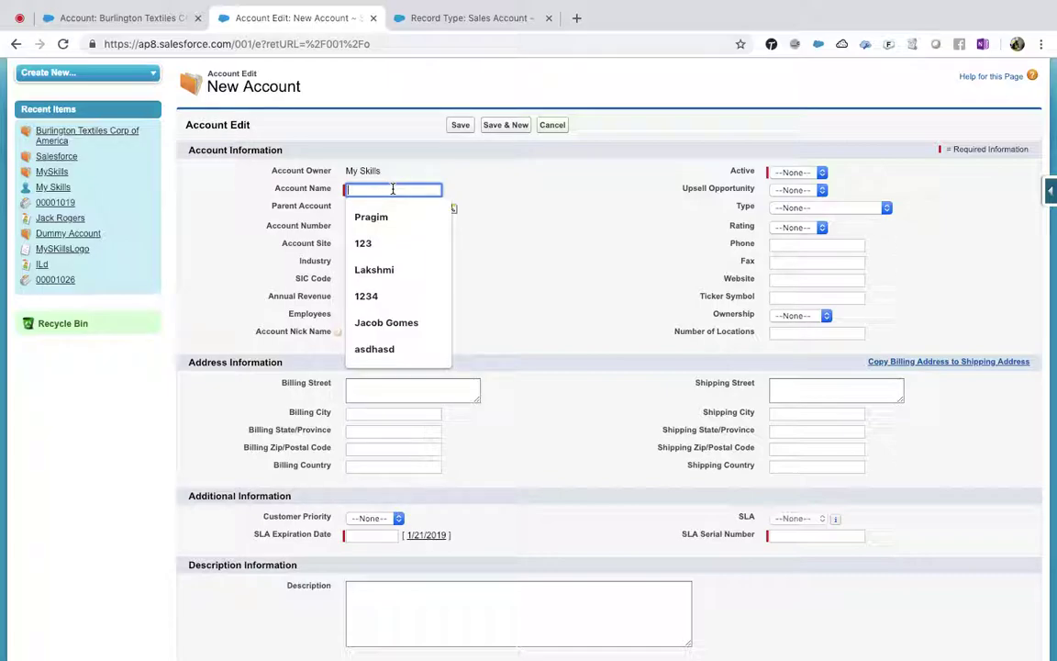
pyautogui.write('Sales')
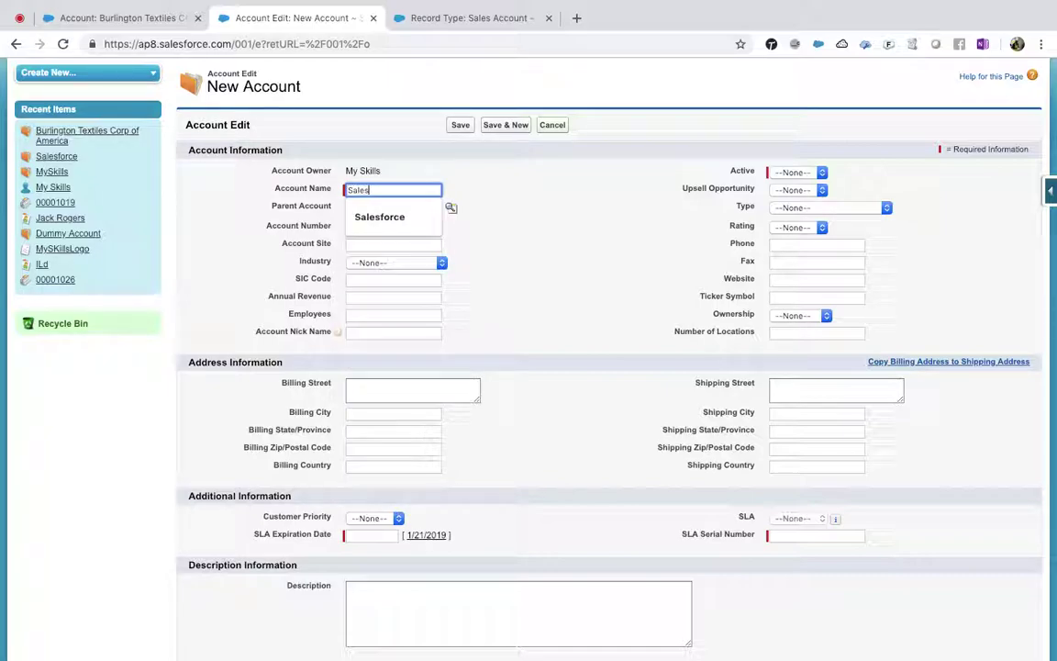
pyautogui.write(' Account')
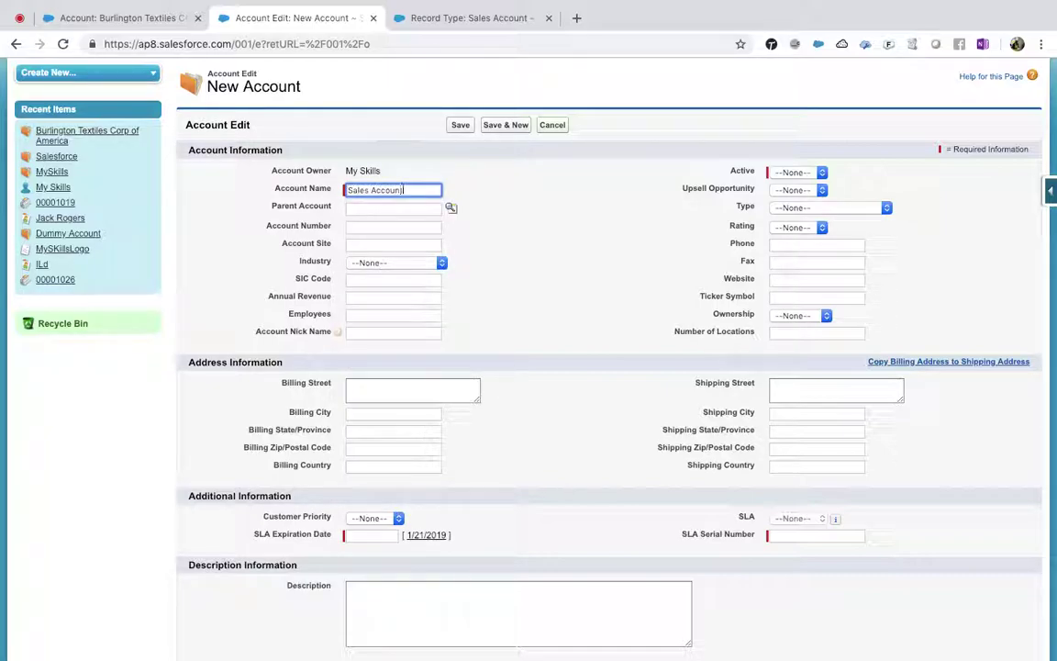
# Set Active to Yes, Rating to Warm and SLA to Silver.
pyautogui.click(795, 173)
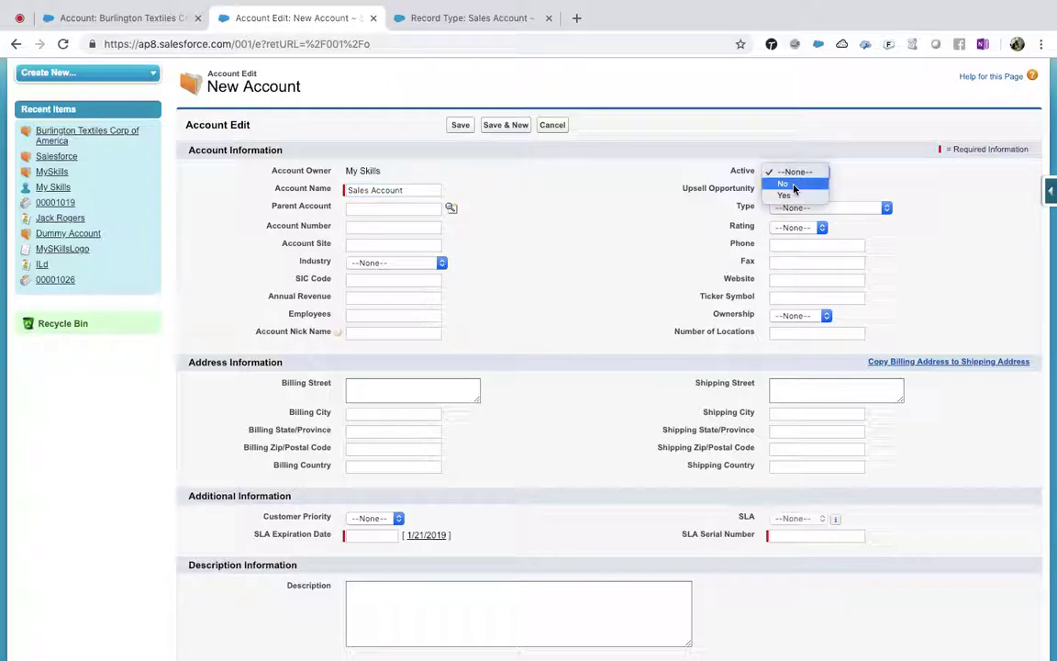
pyautogui.click(795, 196)
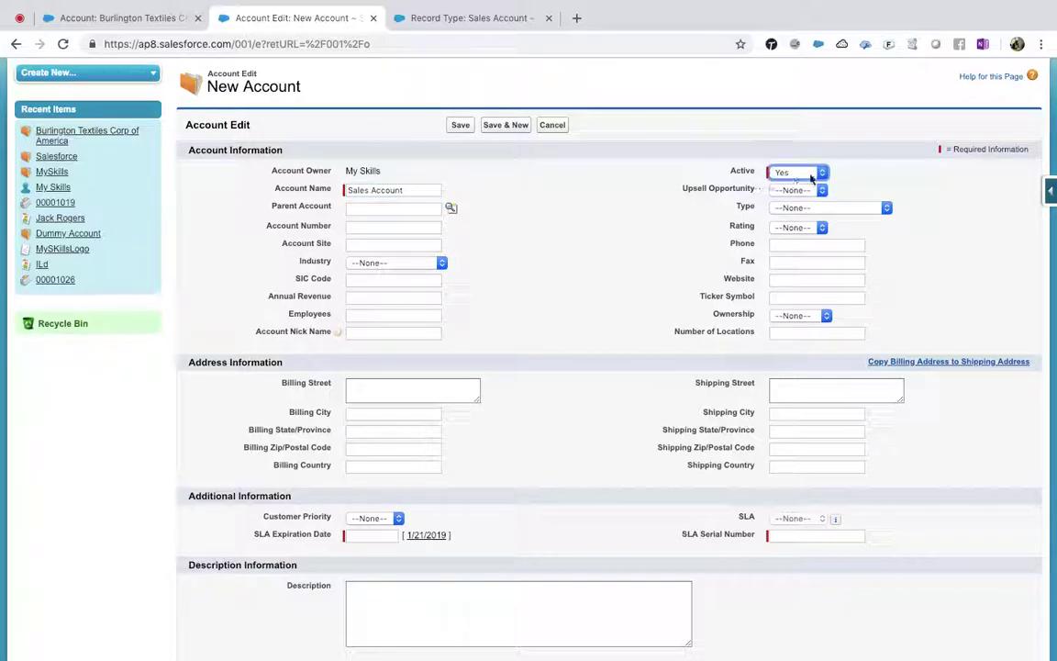
pyautogui.click(797, 228)
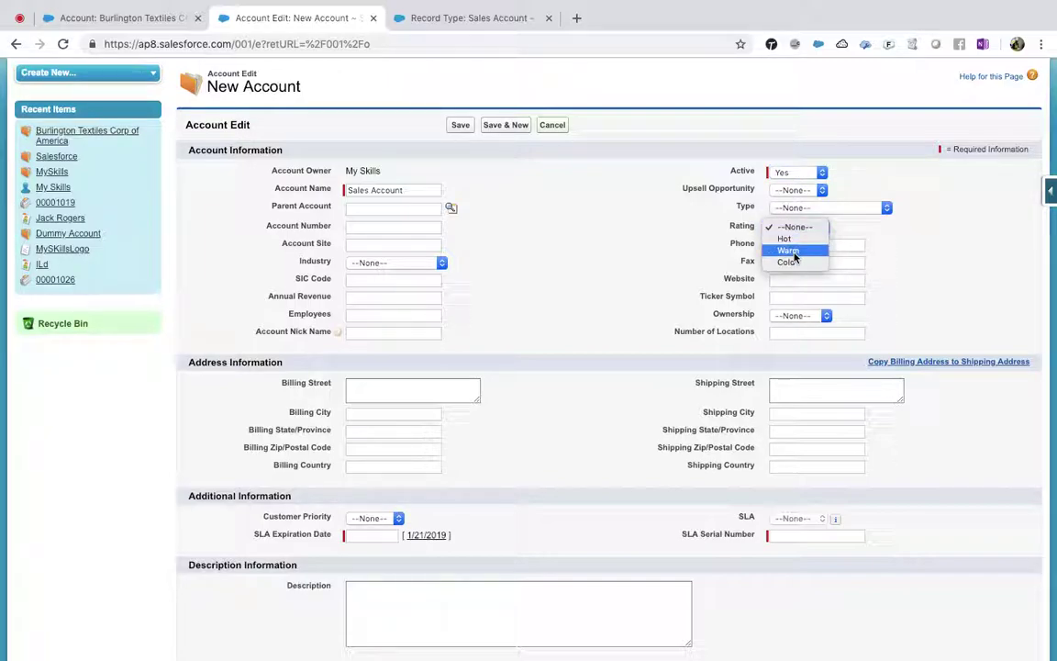
pyautogui.click(795, 251)
pyautogui.click(799, 520)
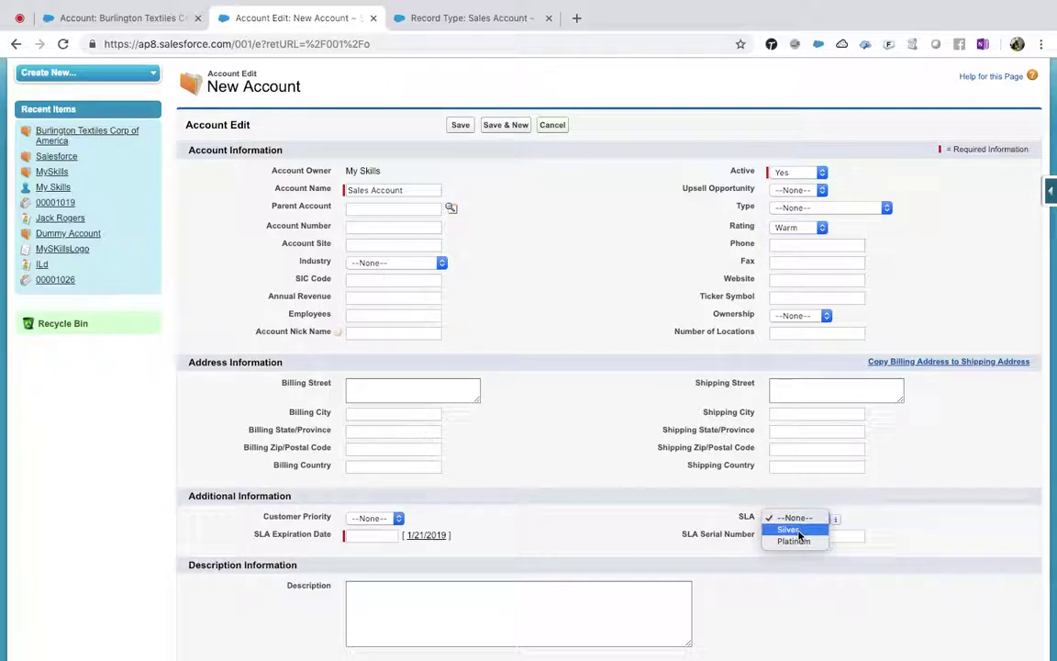
pyautogui.click(795, 539)
# Enter SLA Serial Number 12345 and set the SLA Expiration Date to 1/21/2019.
pyautogui.click(793, 537)
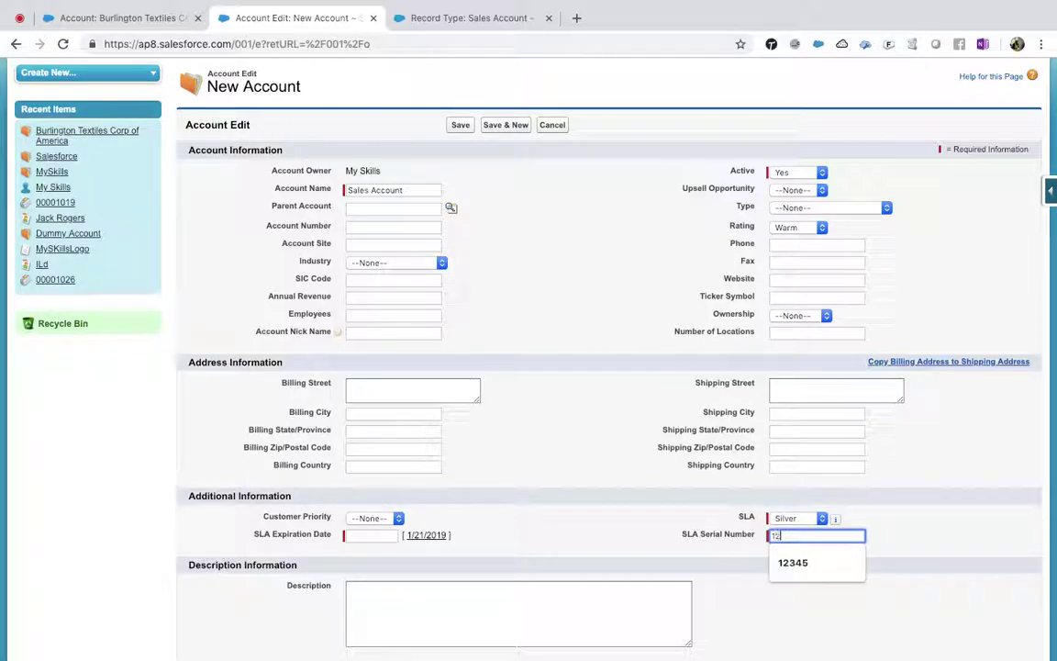
pyautogui.write('12345')
pyautogui.click(440, 545)
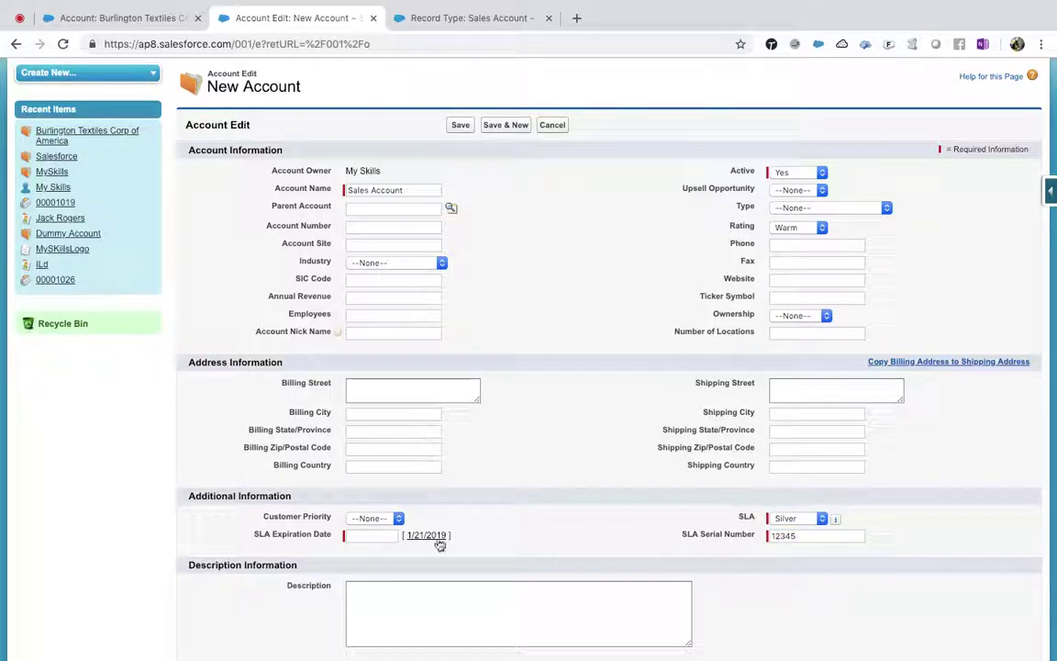
pyautogui.click(418, 541)
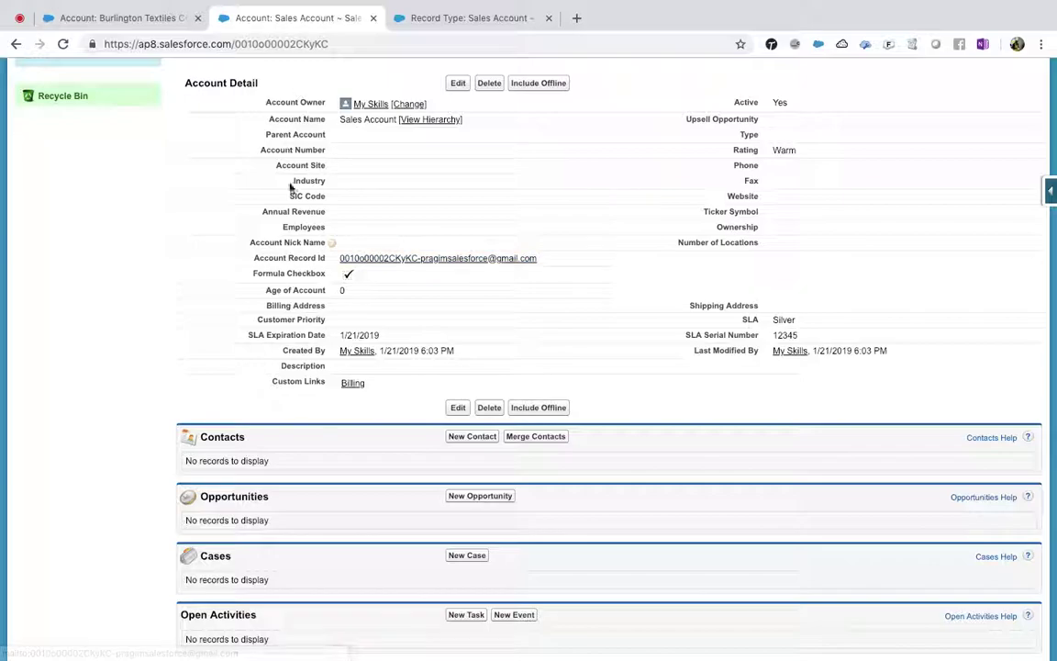
# Compare with Burlington Textiles, close its tab, and return to the Account Record Types list.
pyautogui.click(113, 19)
pyautogui.scroll(-4, 294, 278)
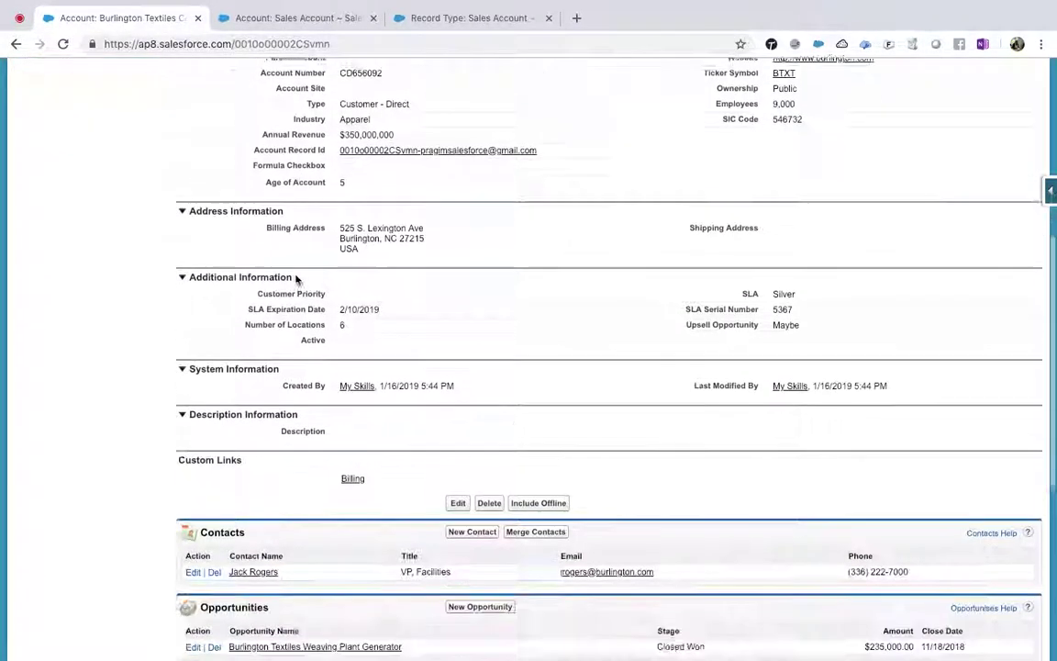
pyautogui.scroll(4, 295, 279)
pyautogui.scroll(-2, 294, 278)
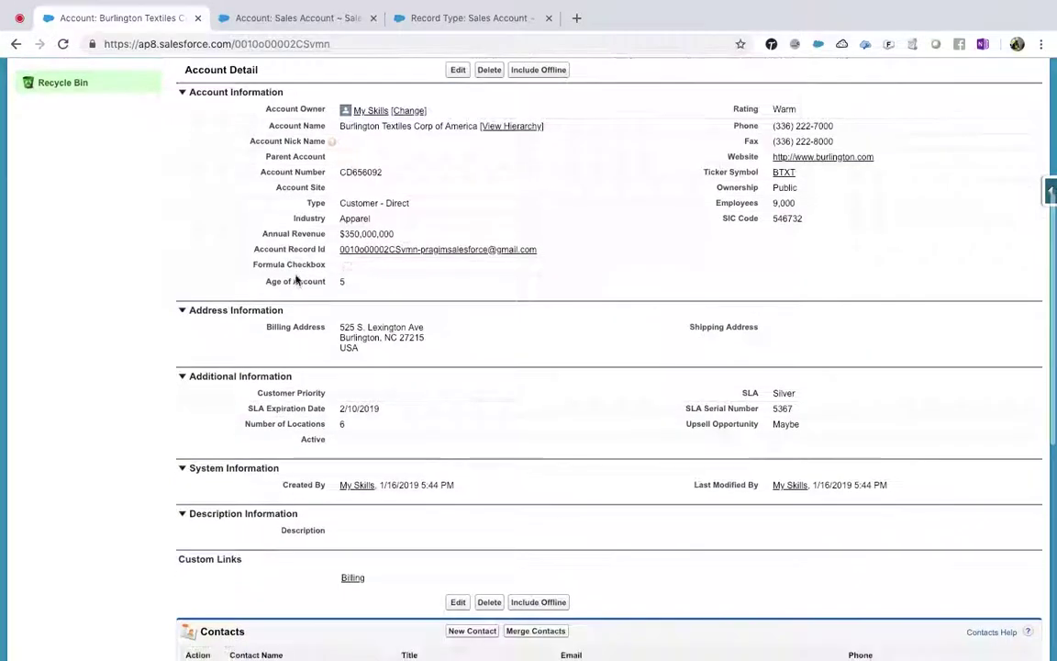
pyautogui.click(275, 18)
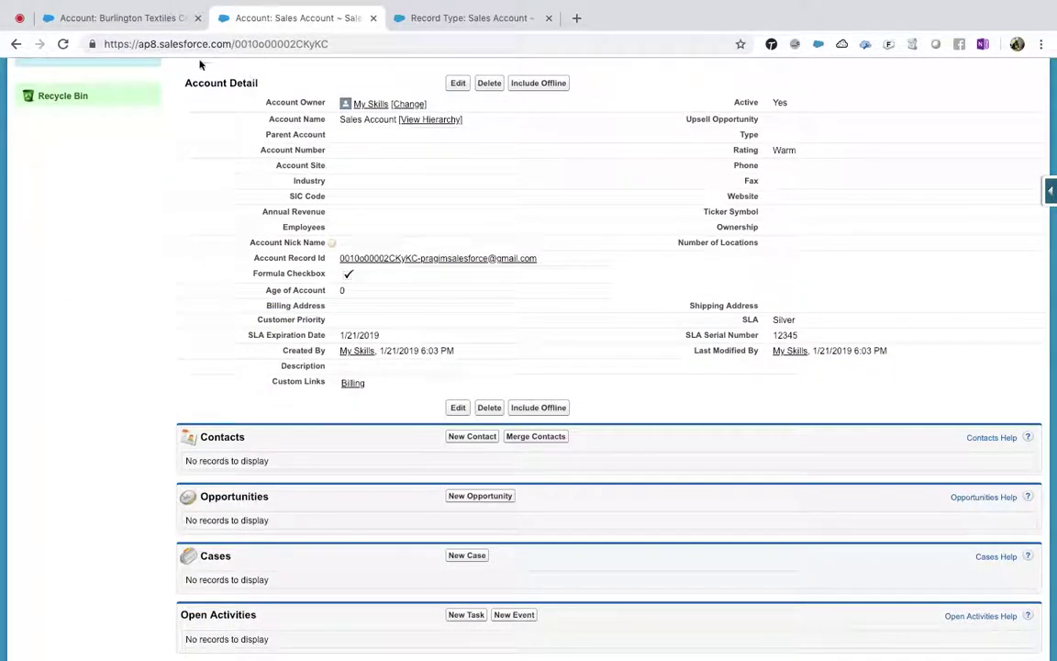
pyautogui.click(196, 17)
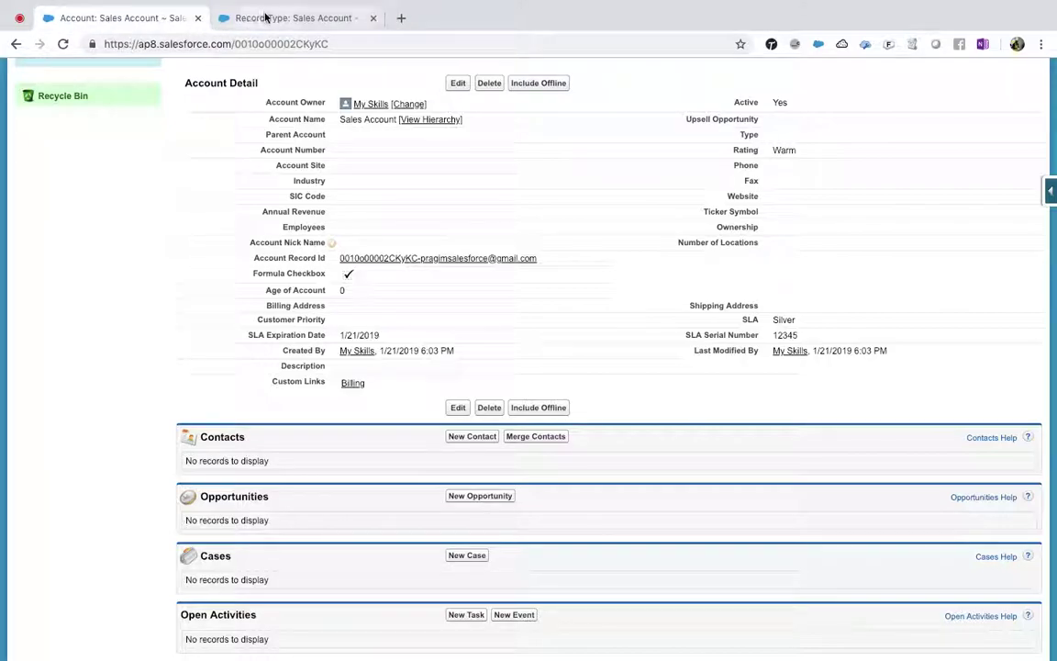
pyautogui.click(265, 17)
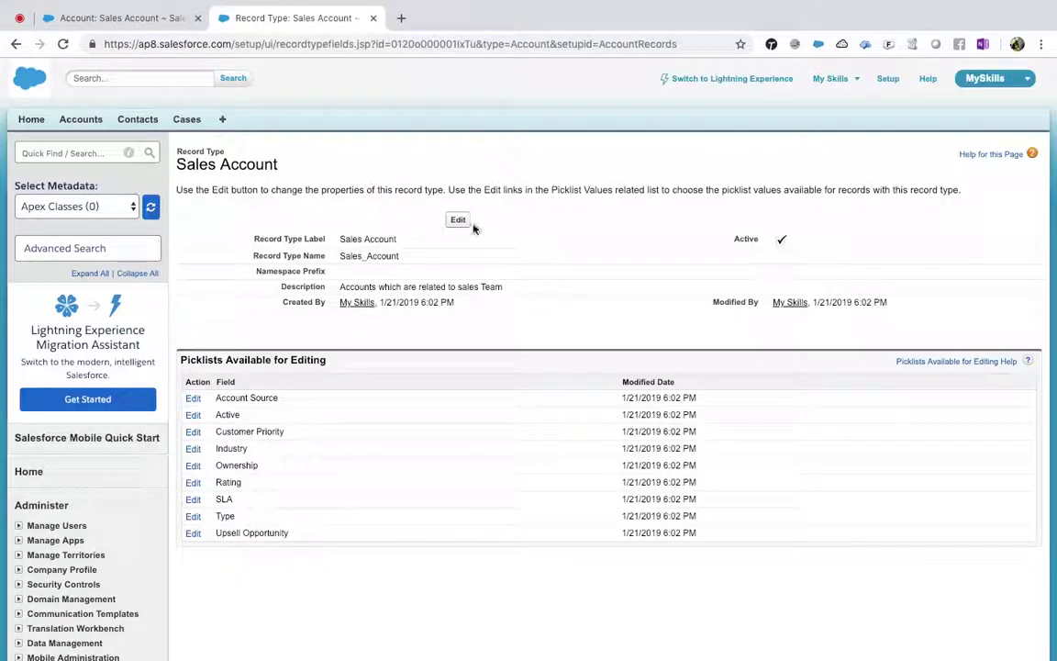
pyautogui.scroll(-5, 212, 361)
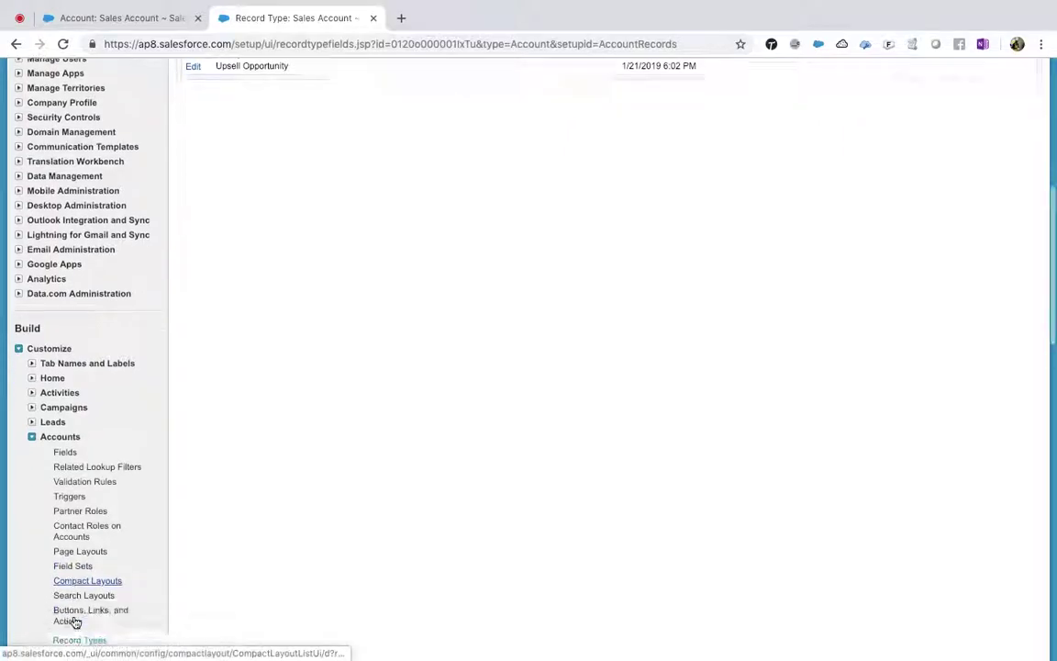
pyautogui.scroll(-1, 76, 621)
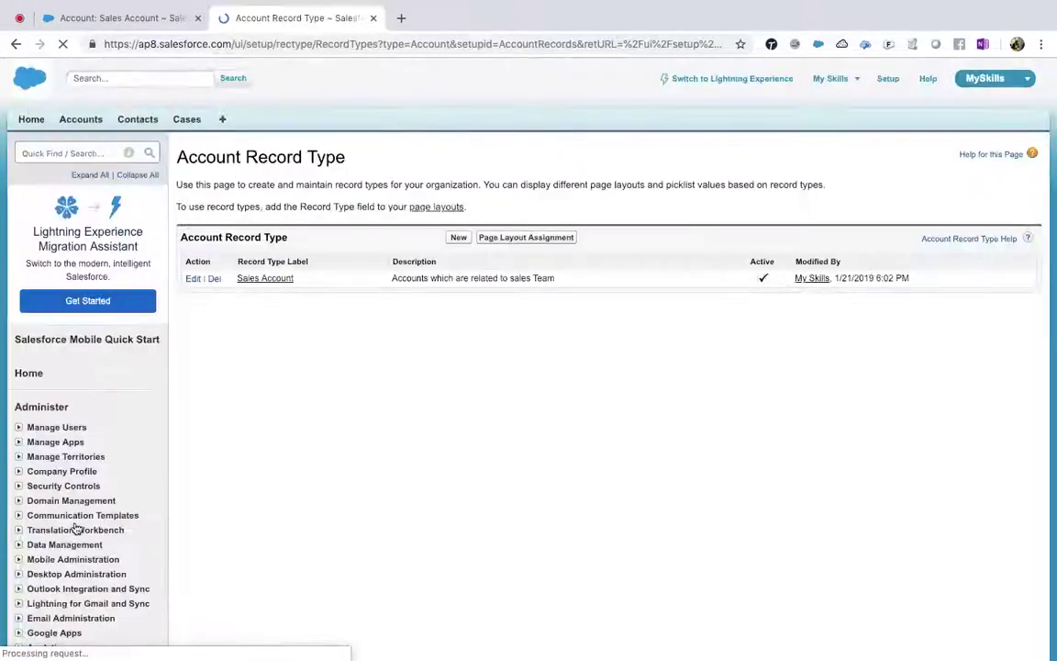
# Start a new record type labelled Service Account, described as created by service people.
pyautogui.click(458, 237)
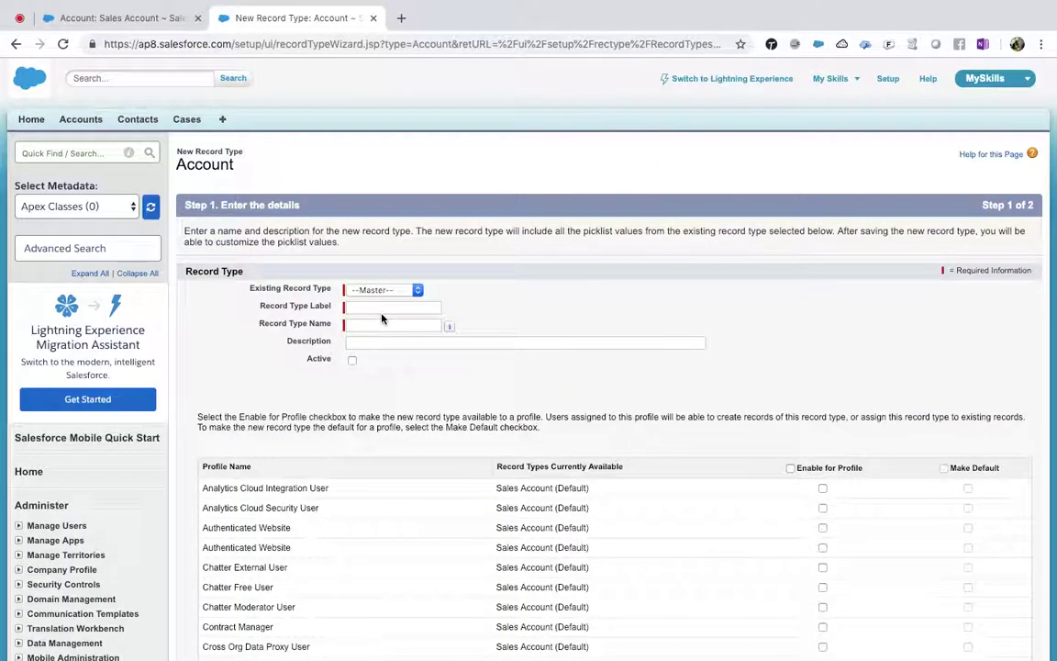
pyautogui.click(372, 307)
pyautogui.write('Serv')
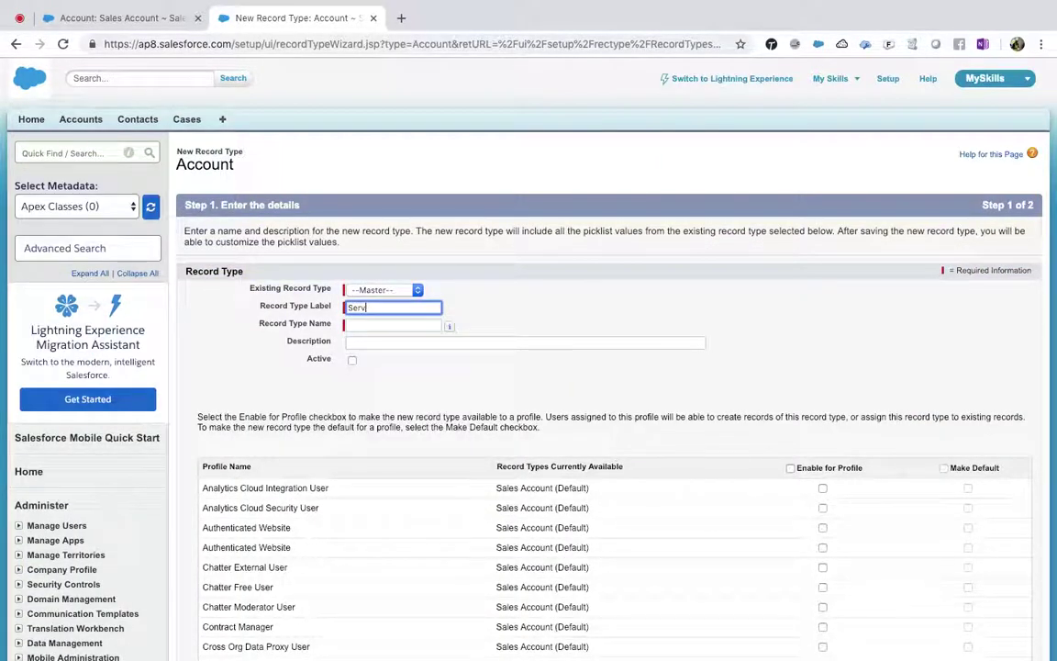
pyautogui.write('ice Account')
pyautogui.press('Tab')
pyautogui.click(379, 341)
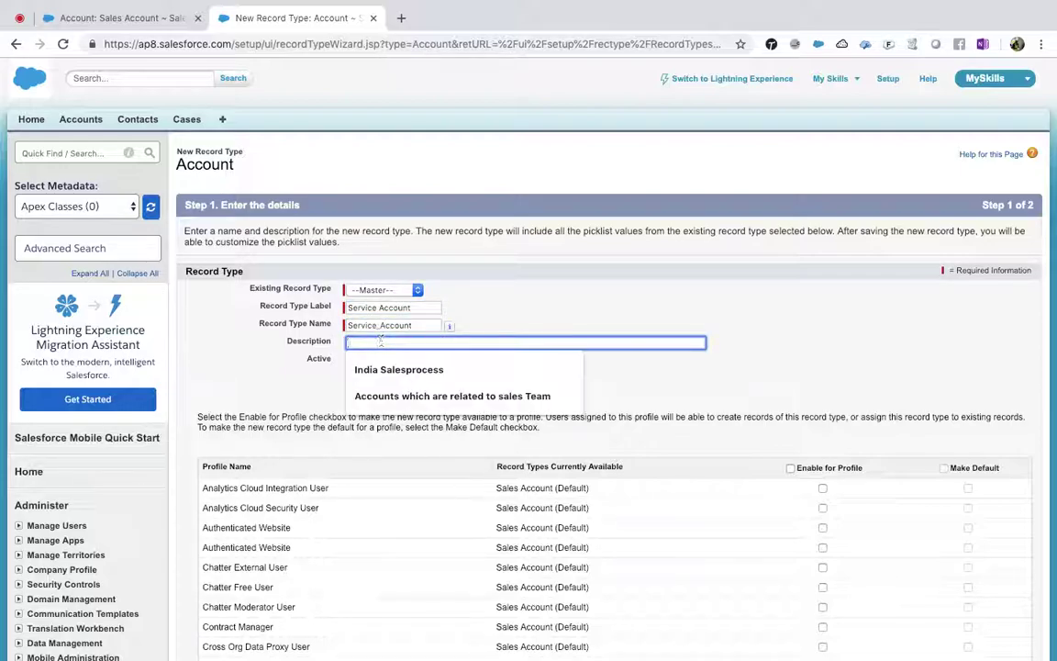
pyautogui.write('This accoun')
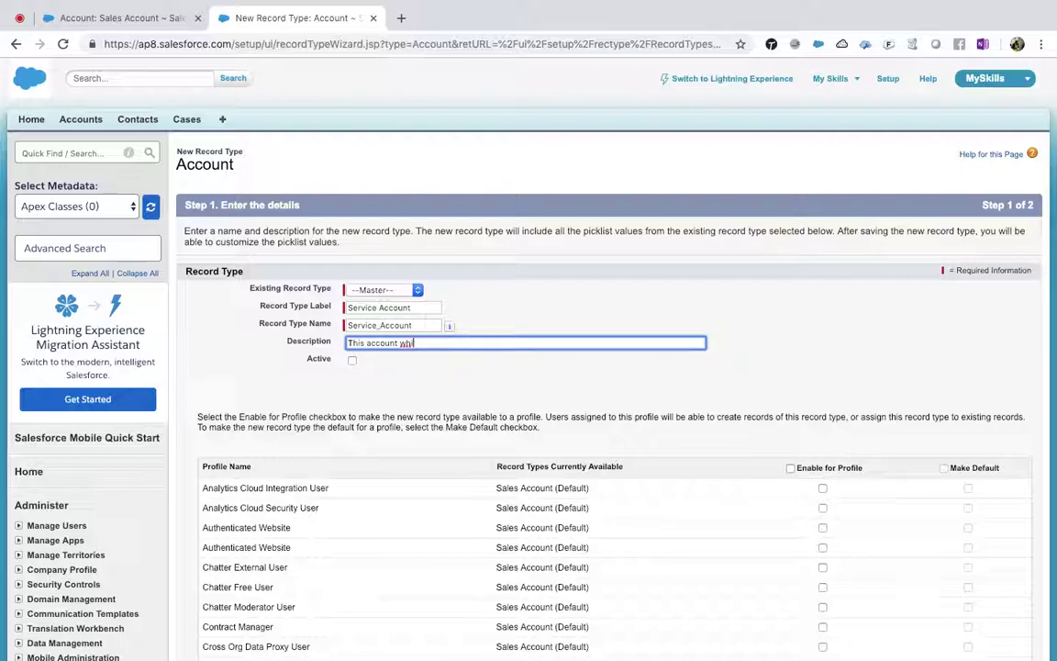
pyautogui.write('t will be gonna create by service people')
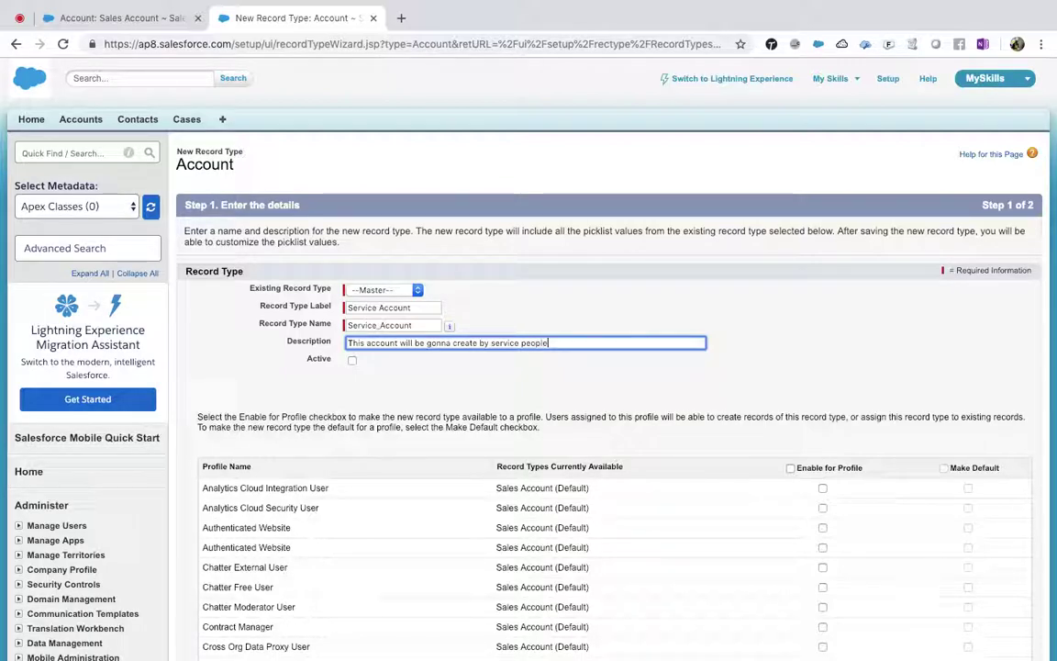
# Mark Service Account active and enable it for every profile.
pyautogui.click(352, 361)
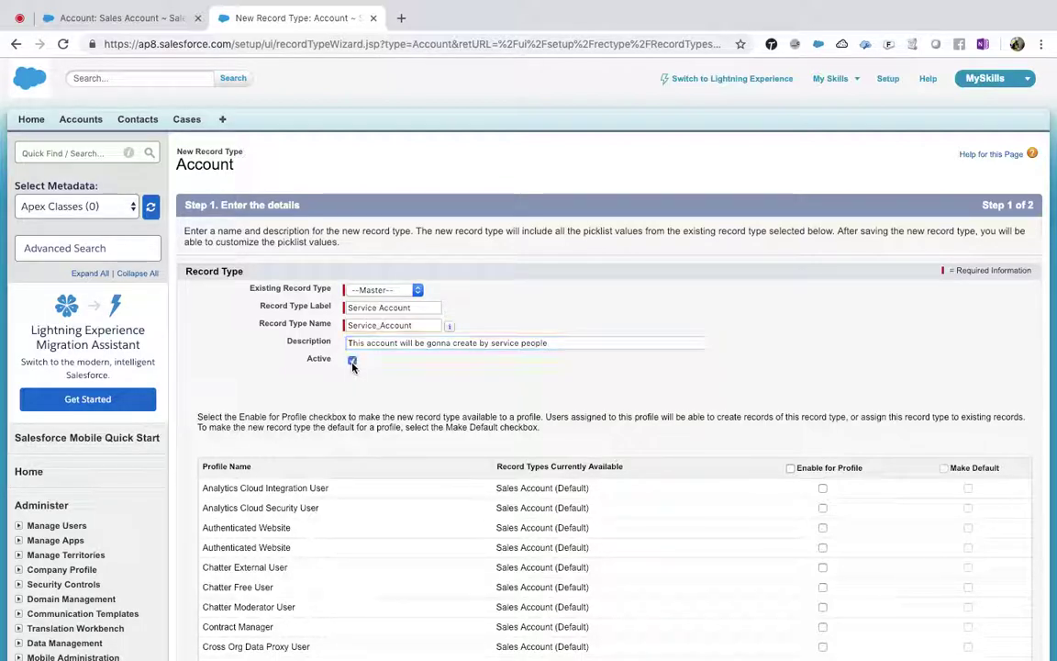
pyautogui.click(791, 468)
pyautogui.scroll(-3, 791, 474)
pyautogui.scroll(-10, 767, 401)
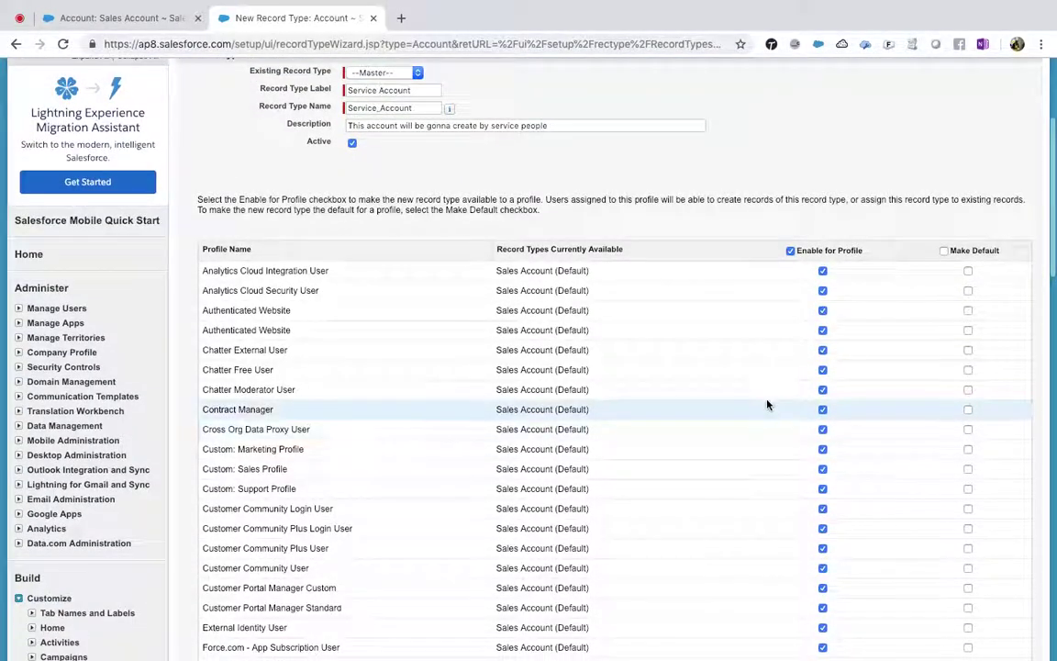
pyautogui.click(988, 472)
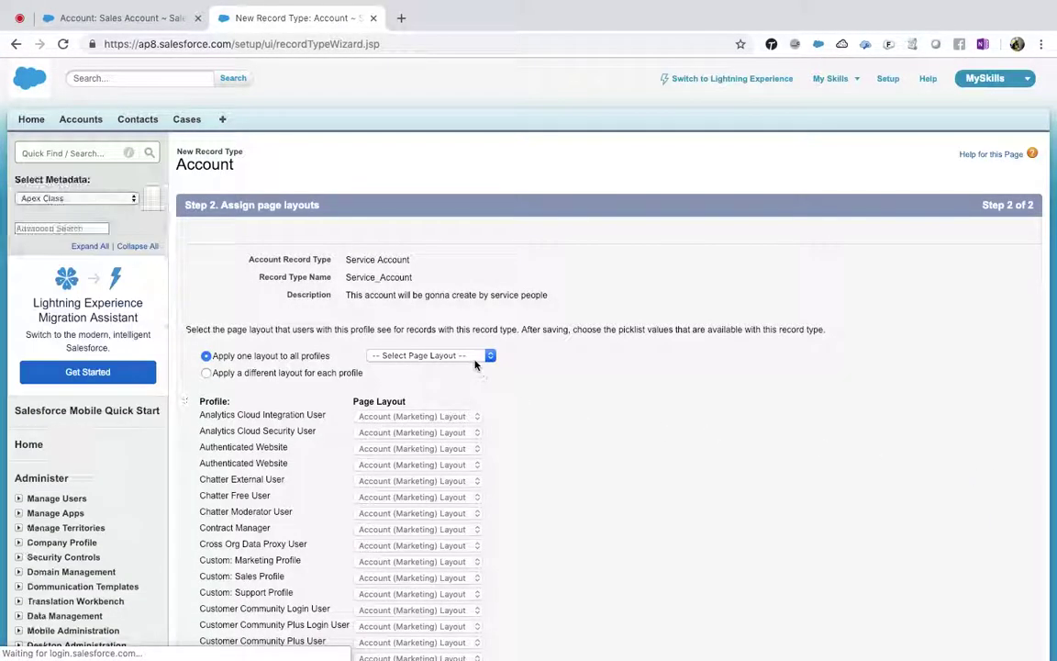
# Apply Account (Support) Layout to all profiles, save, and return to the Sales Account record.
pyautogui.click(473, 357)
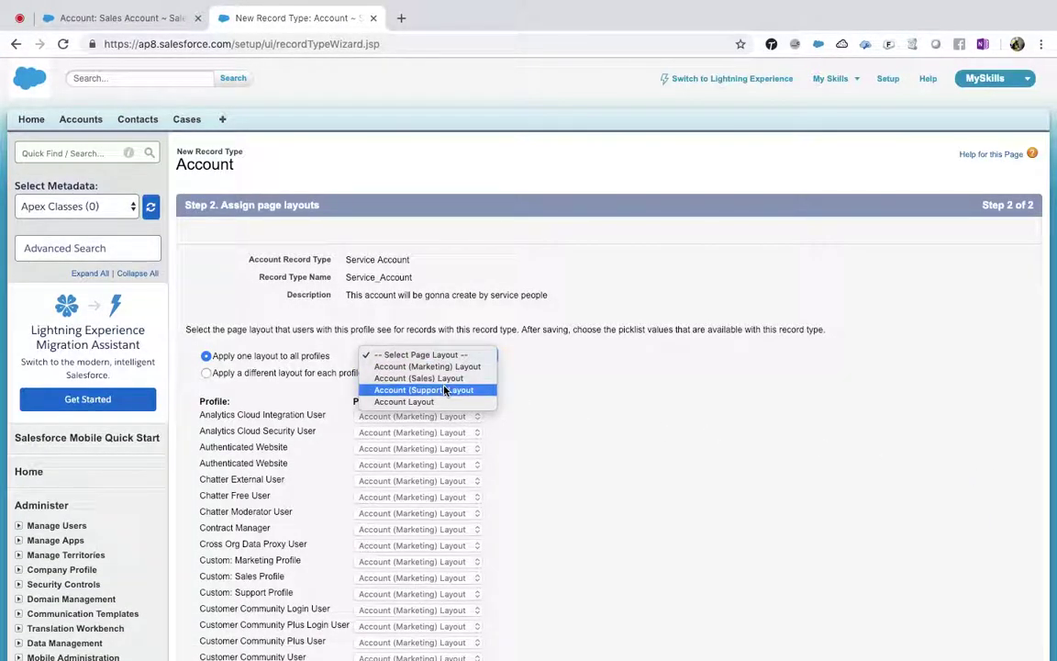
pyautogui.click(446, 390)
pyautogui.scroll(-15, 672, 419)
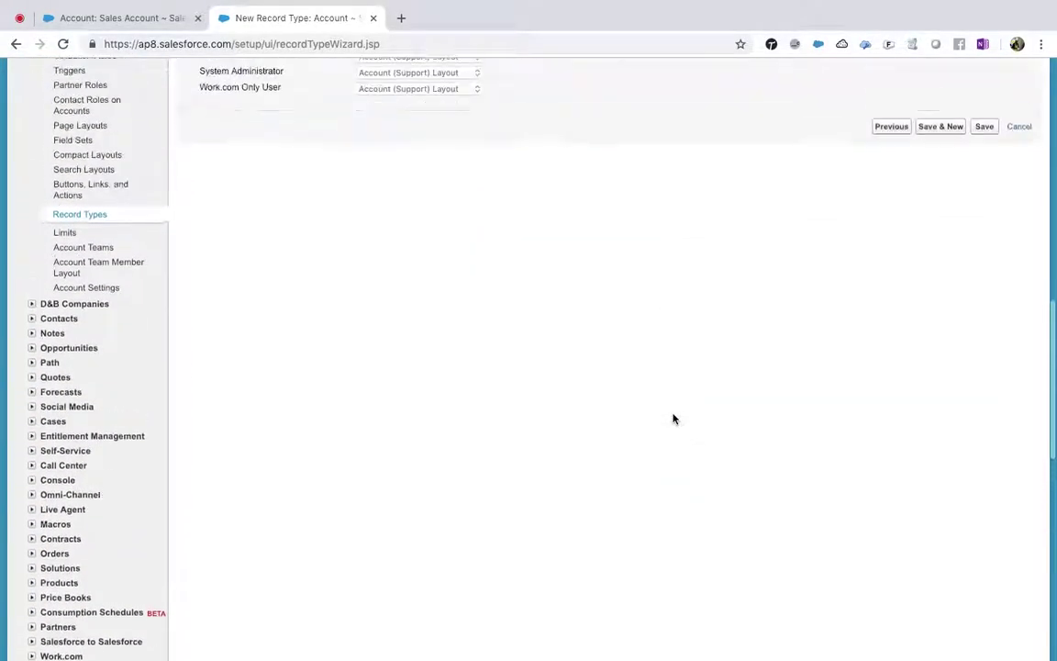
pyautogui.scroll(3, 673, 418)
pyautogui.click(986, 243)
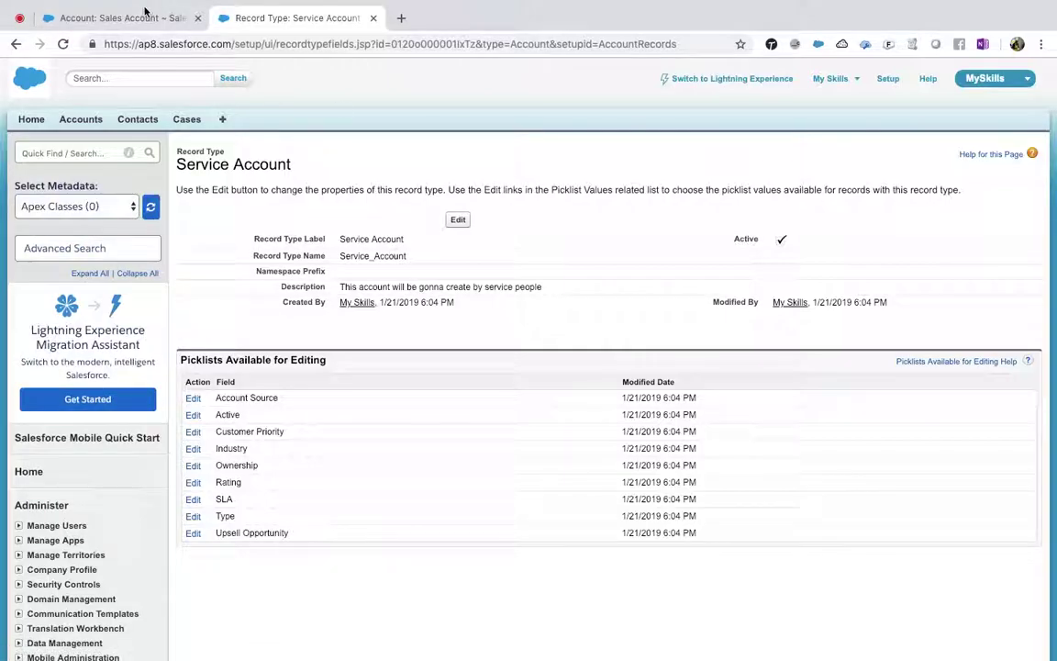
pyautogui.click(145, 11)
pyautogui.scroll(5, 240, 189)
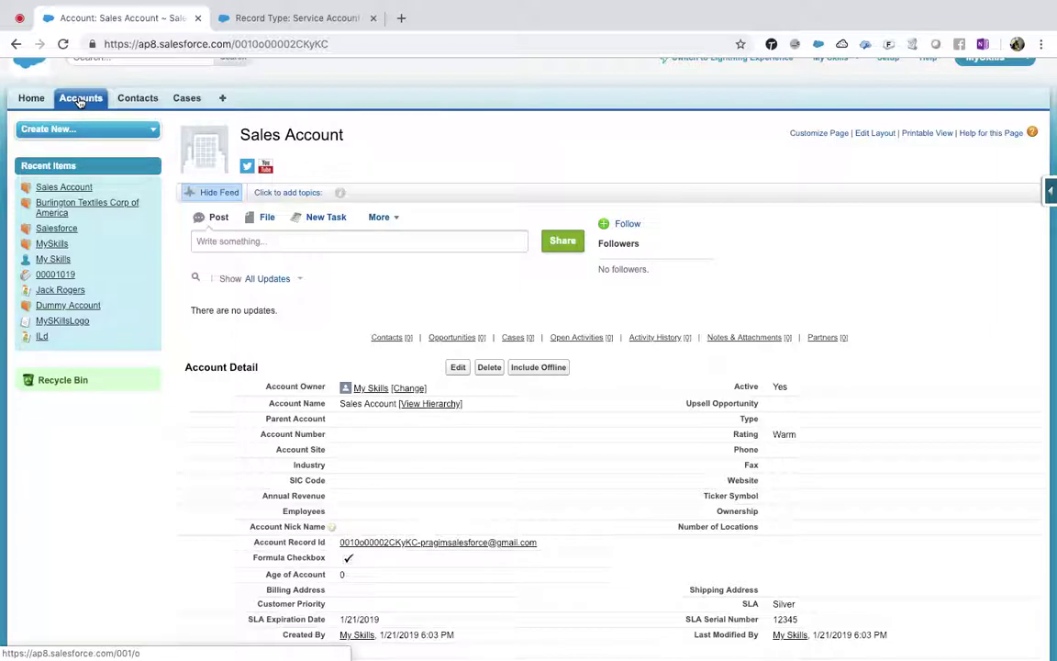
# Return to the record type tab, use its context menu, then switch to Accounts home.
pyautogui.click(275, 18)
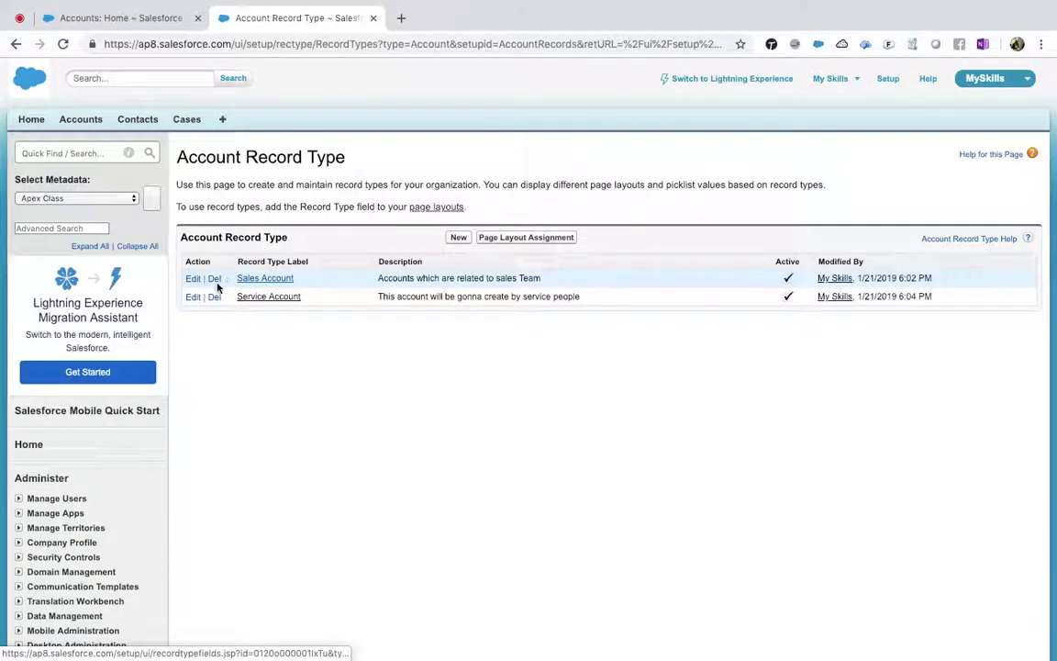
pyautogui.rightClick(264, 278)
pyautogui.click(245, 327)
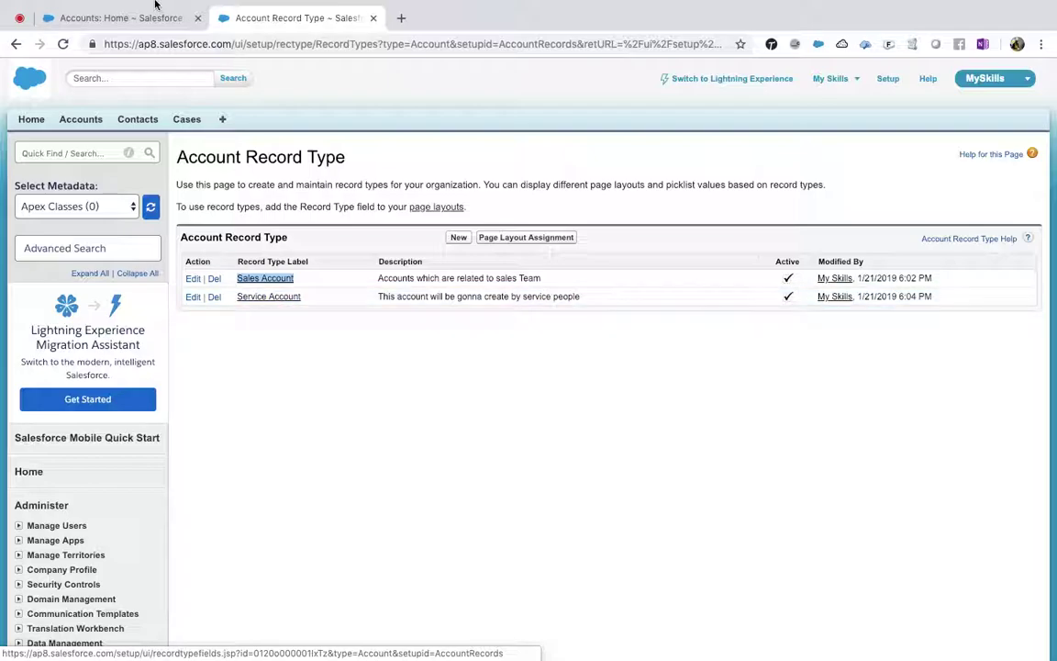
pyautogui.click(101, 19)
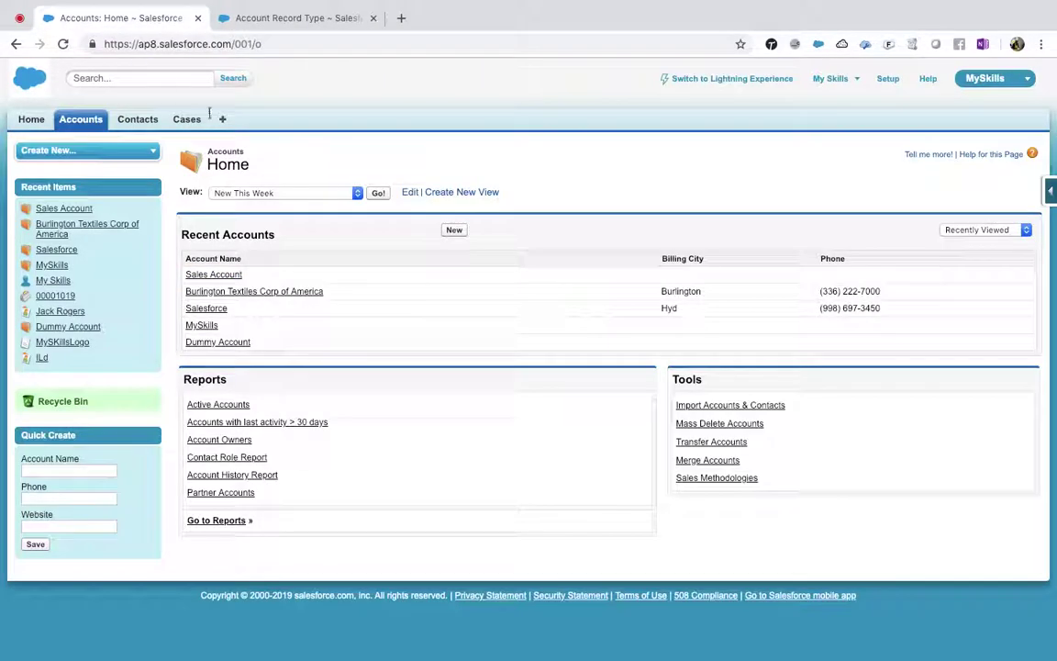
# Start a new account, try both record types, and settle on Service Account.
pyautogui.click(455, 231)
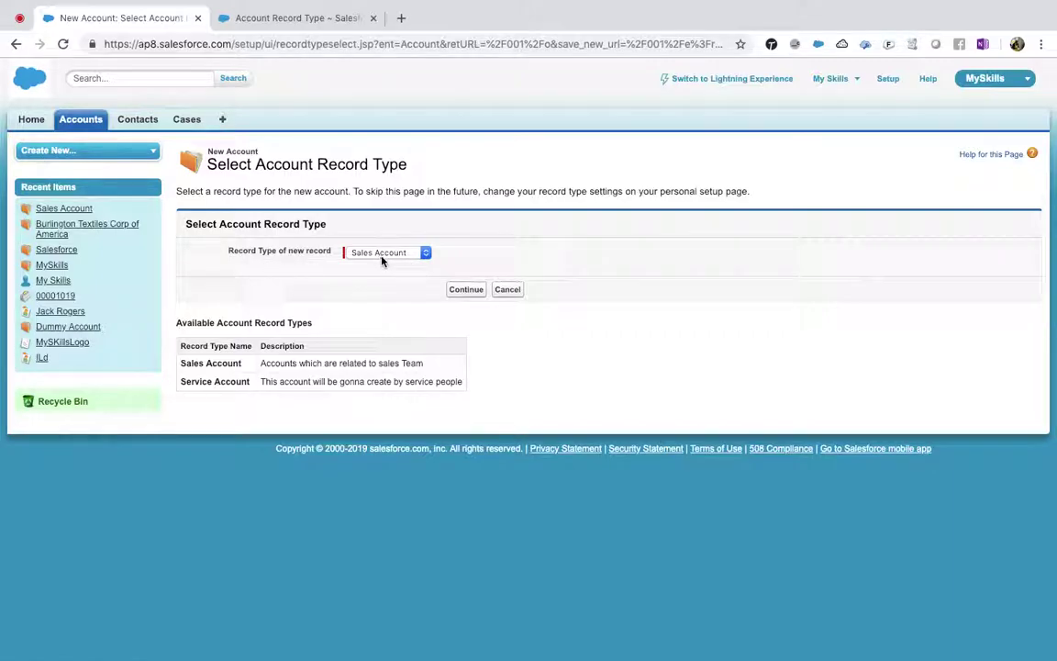
pyautogui.click(395, 256)
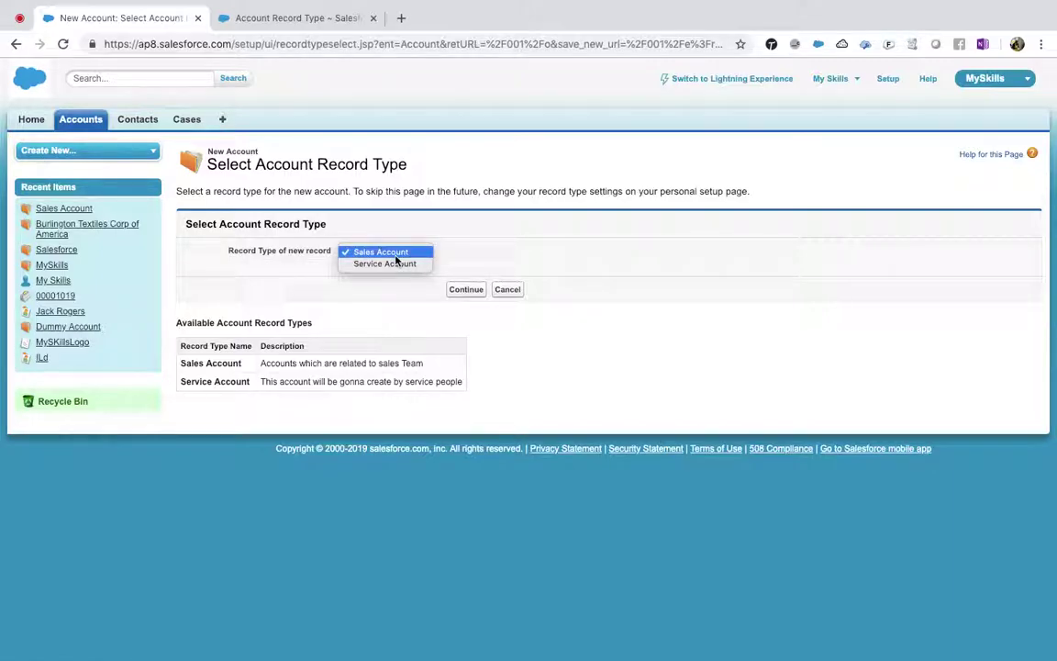
pyautogui.click(399, 265)
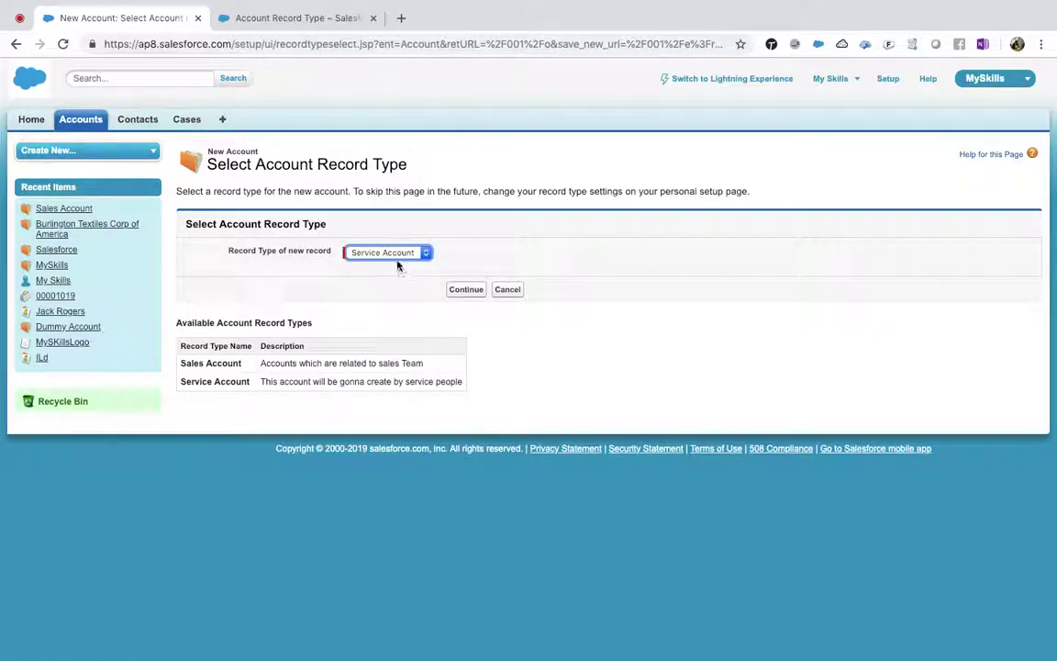
pyautogui.click(392, 255)
pyautogui.click(386, 241)
pyautogui.click(392, 253)
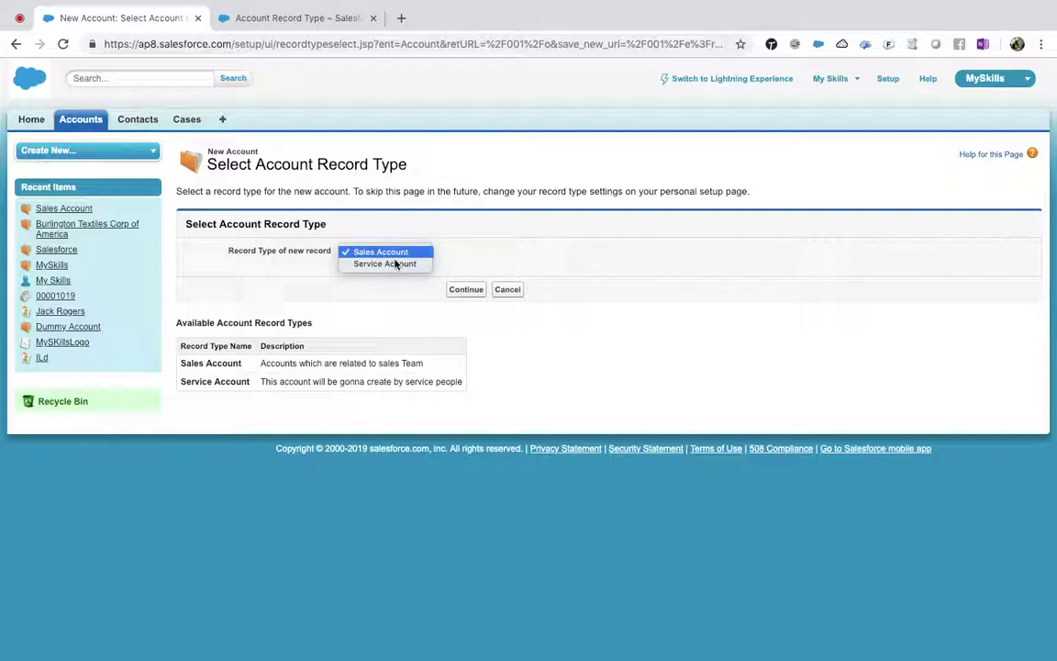
pyautogui.click(396, 264)
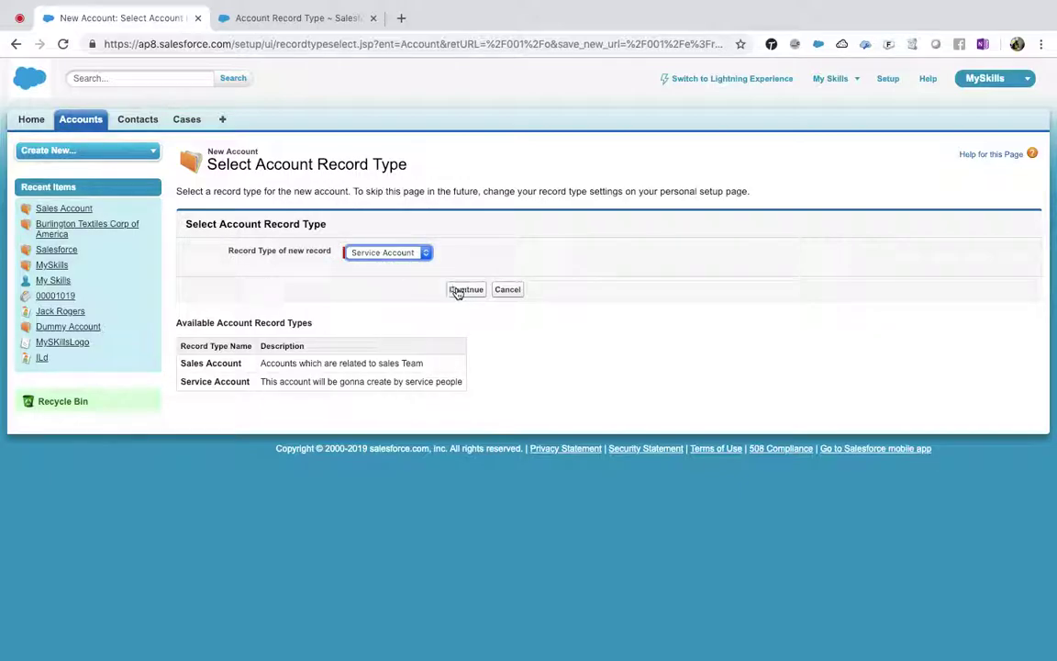
pyautogui.click(465, 290)
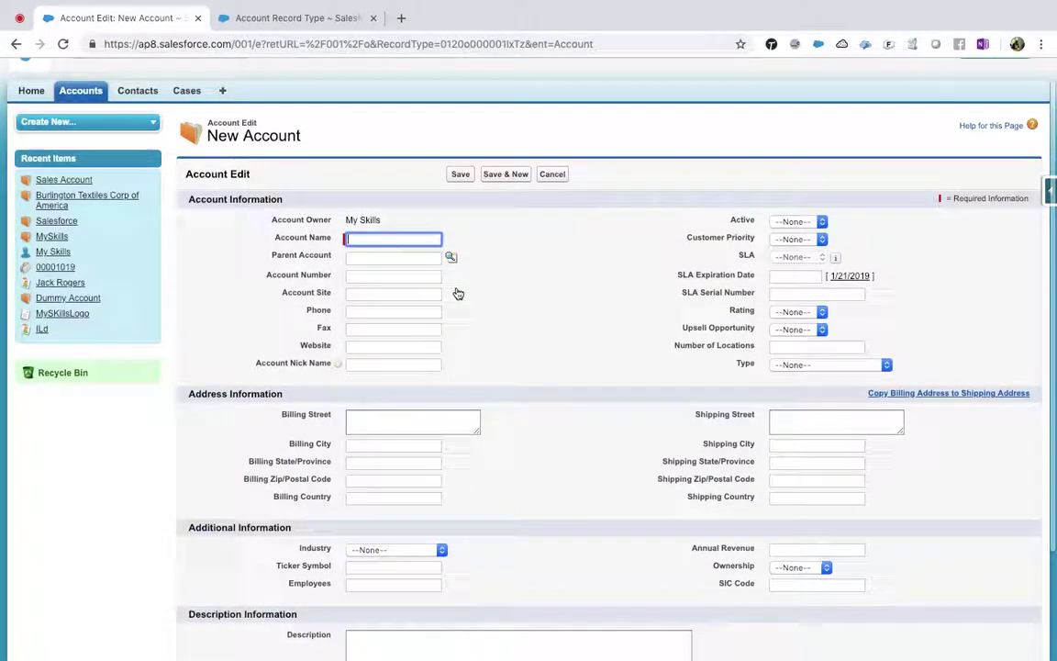
# In the other tab, open a new account form with the Sales Account record type.
pyautogui.scroll(-2, 458, 293)
pyautogui.scroll(1, 550, 270)
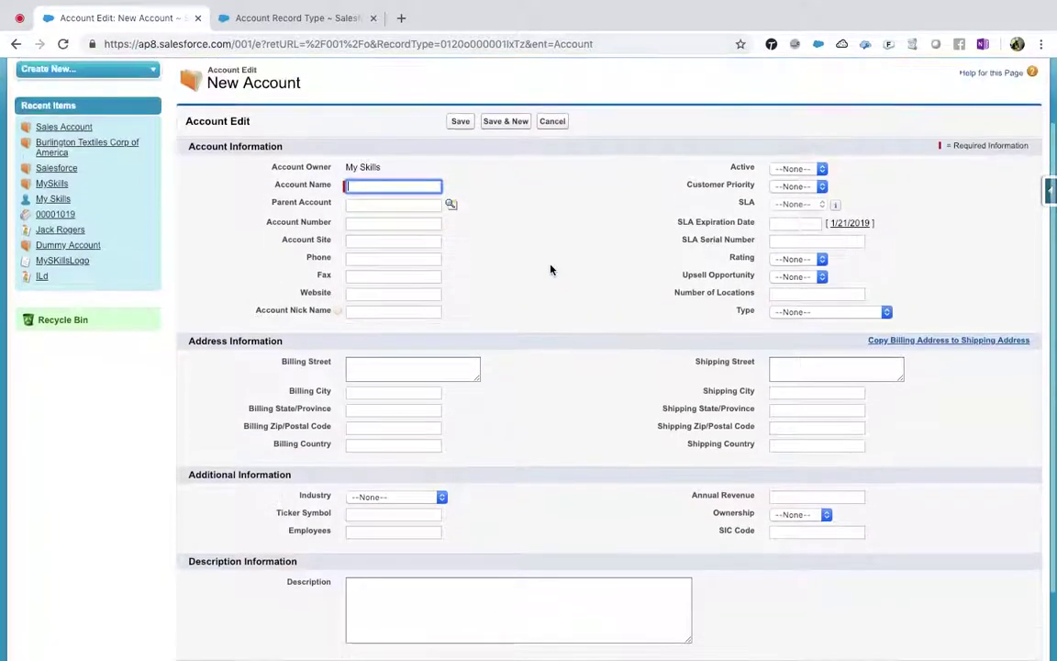
pyautogui.click(294, 17)
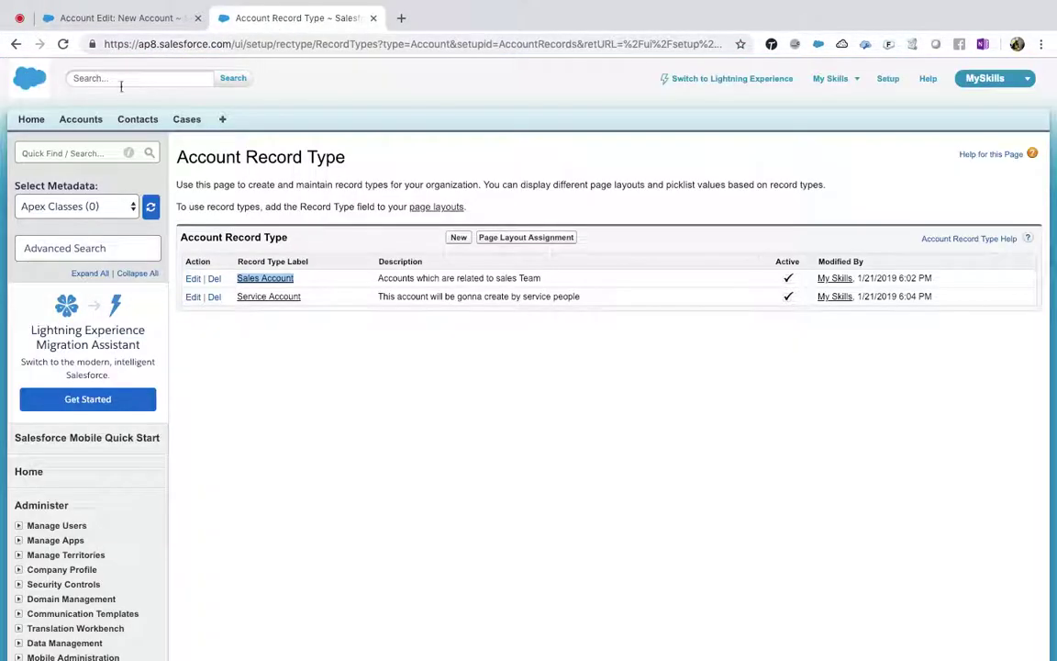
pyautogui.click(80, 120)
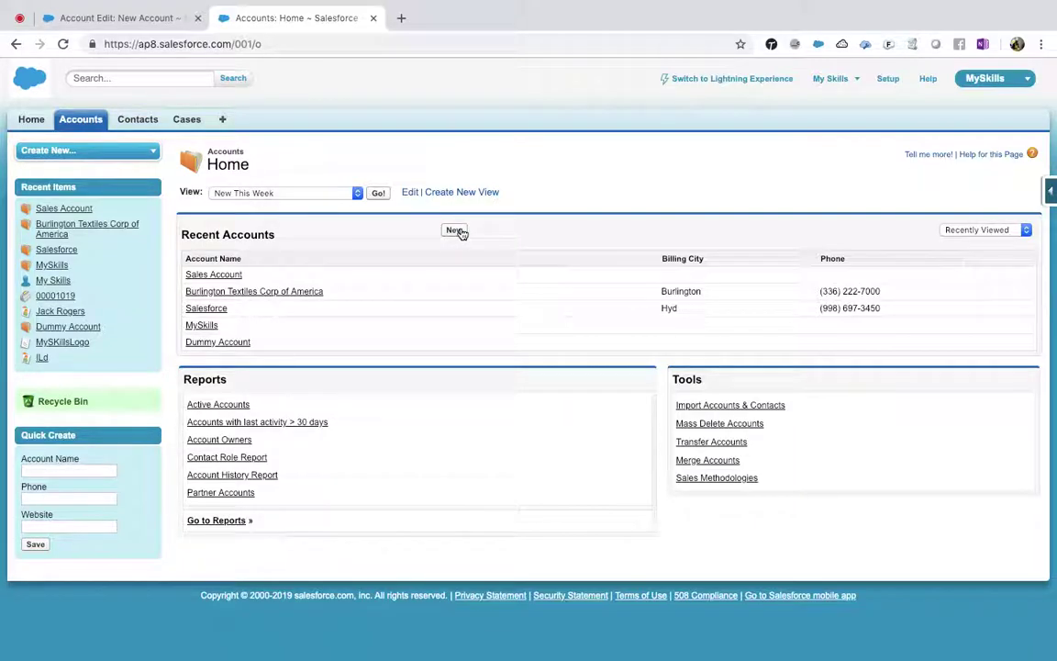
pyautogui.click(459, 231)
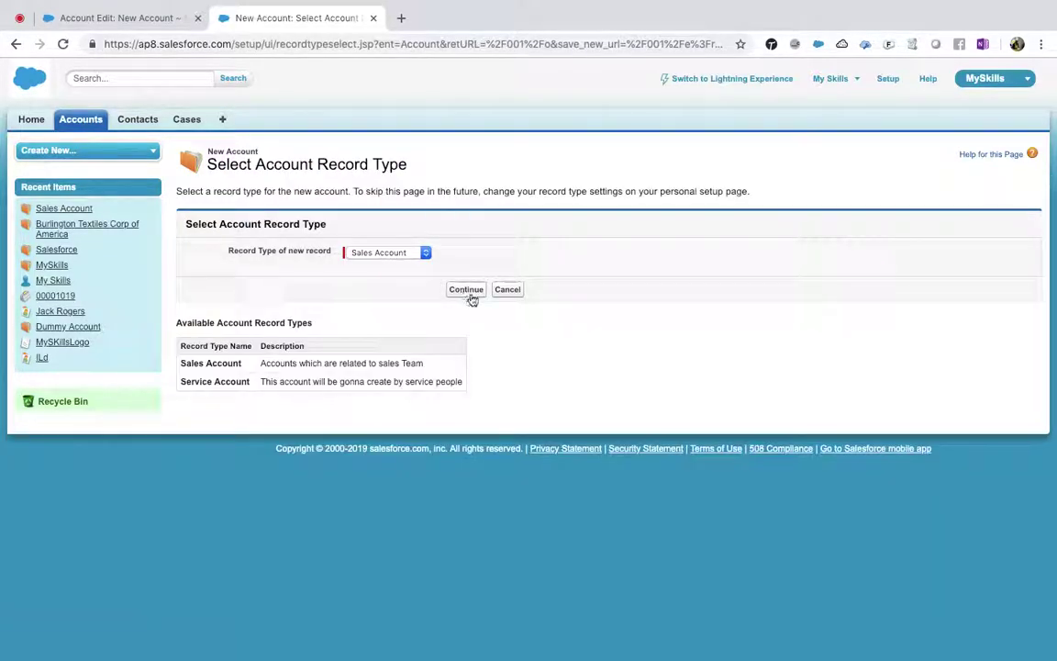
pyautogui.click(466, 290)
pyautogui.scroll(-2, 473, 301)
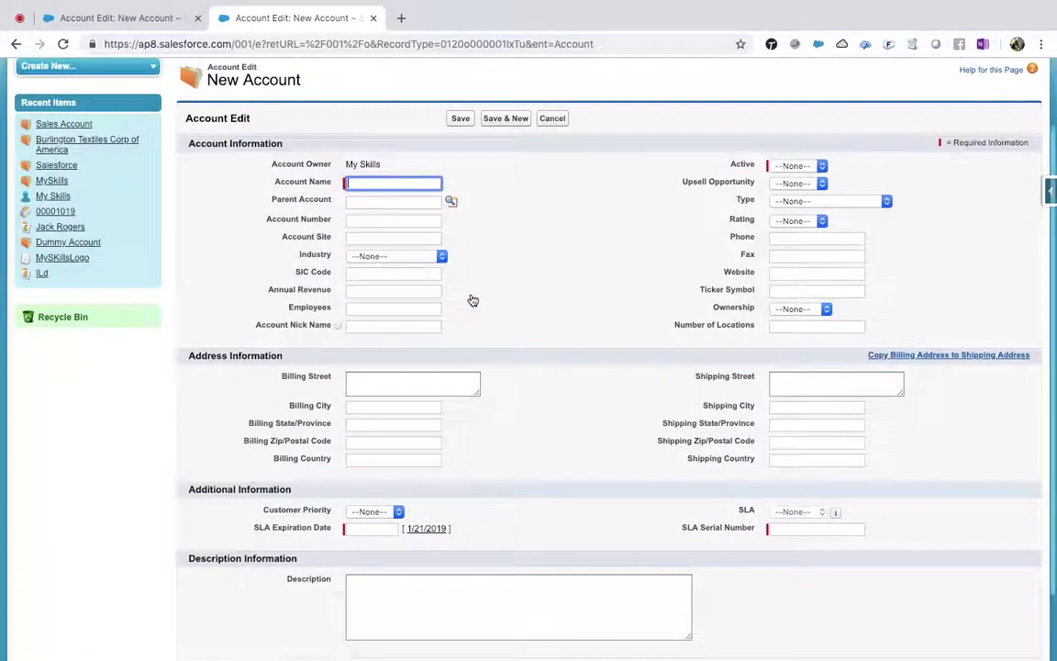
pyautogui.scroll(-1, 472, 300)
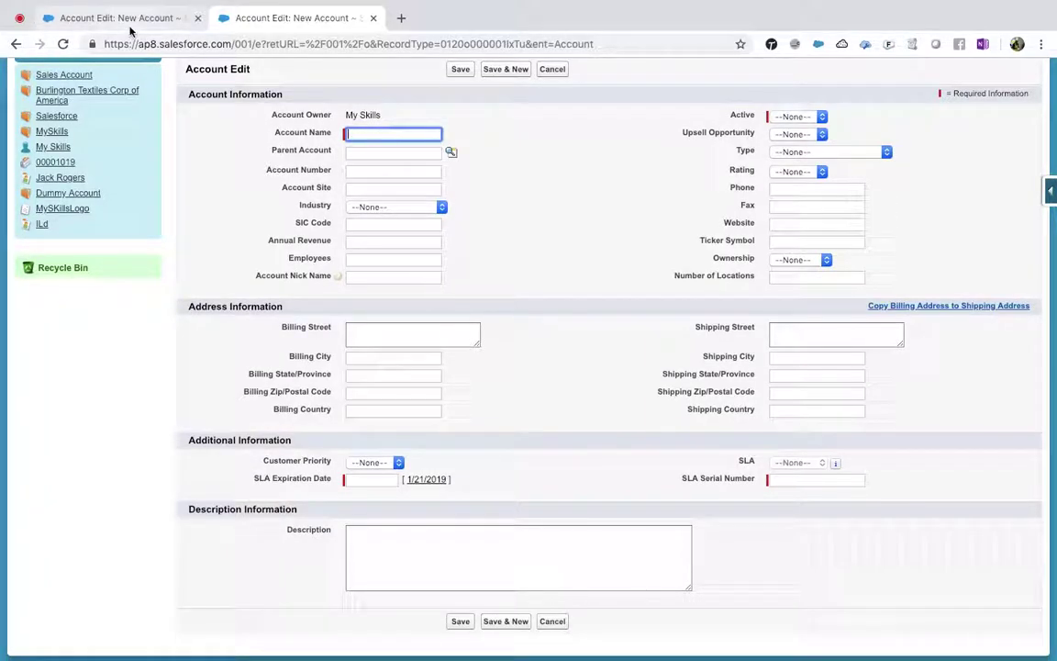
# Set Rating to Hot on the Sales form and compare it with the Service form.
pyautogui.click(130, 20)
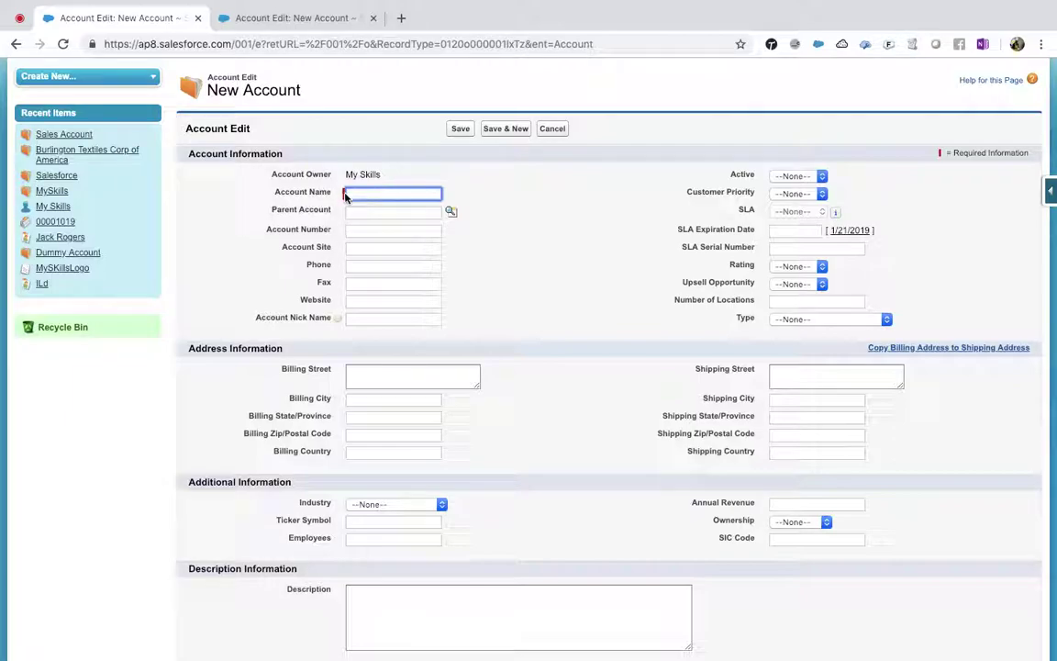
pyautogui.scroll(-1, 346, 195)
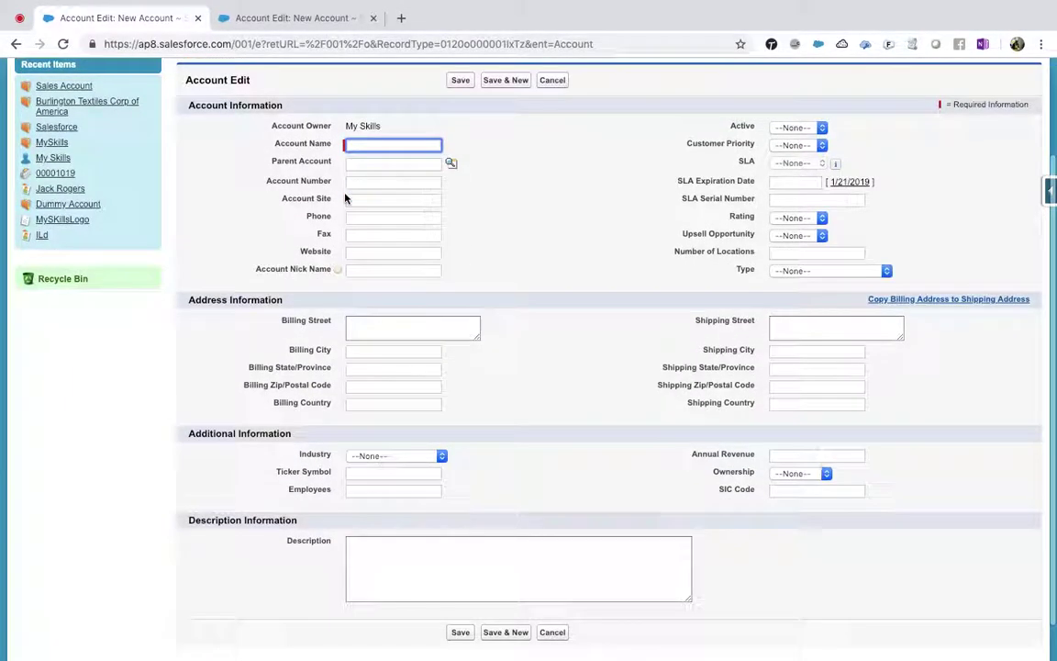
pyautogui.click(295, 18)
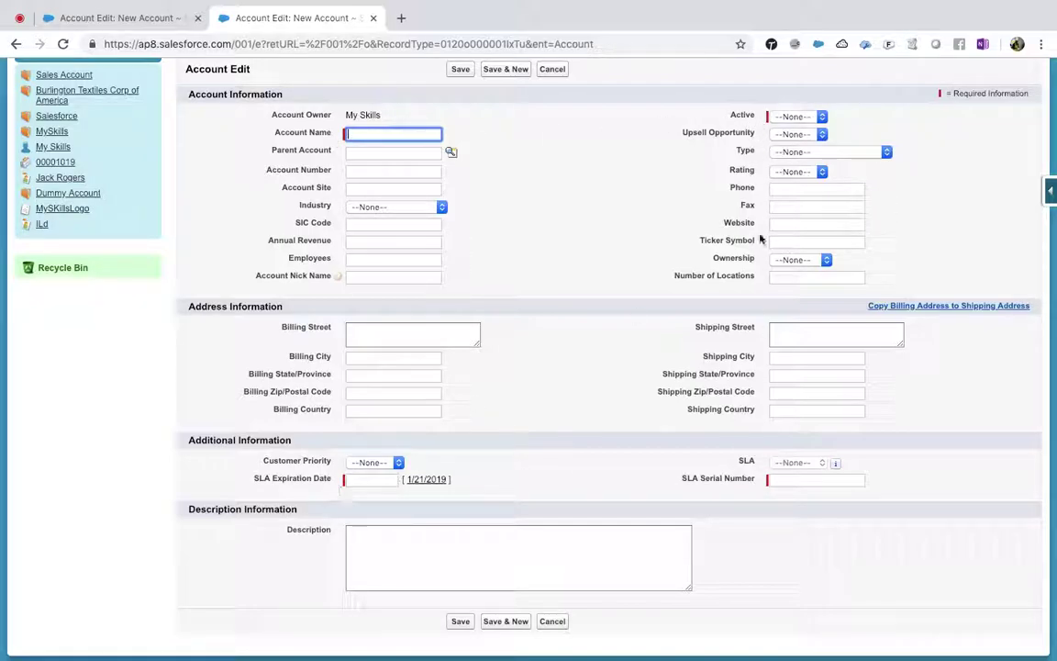
pyautogui.click(782, 175)
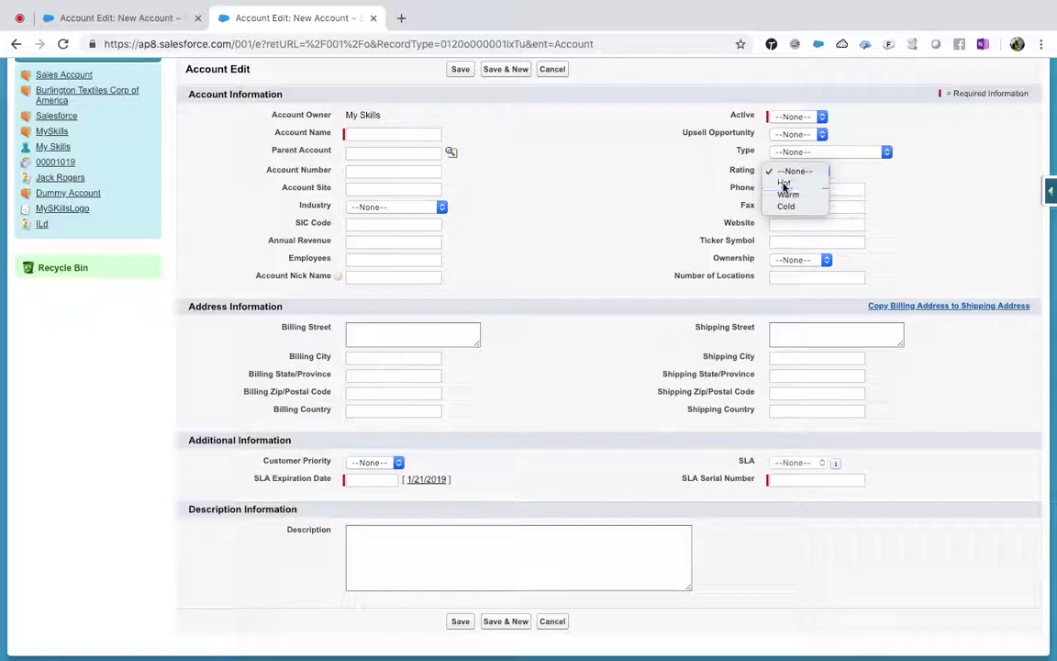
pyautogui.click(787, 186)
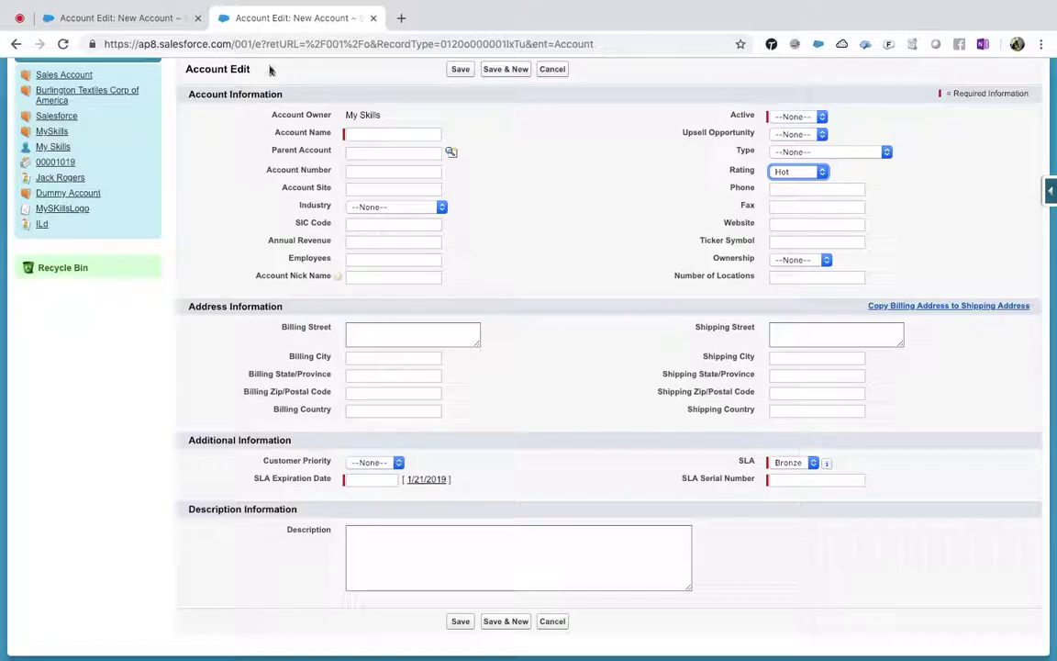
pyautogui.click(138, 21)
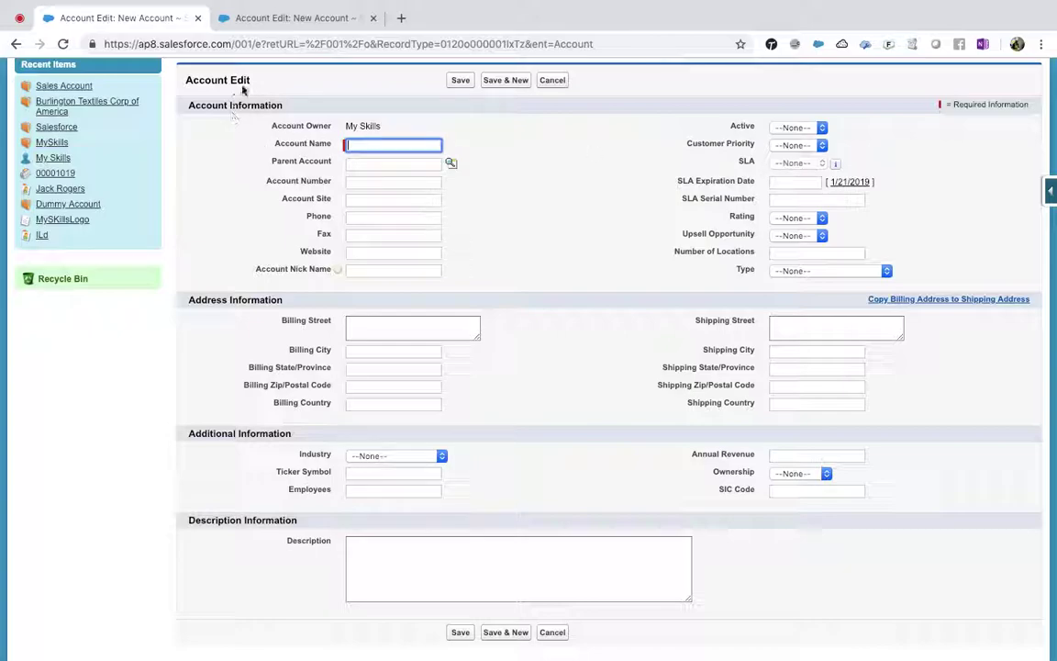
pyautogui.click(268, 19)
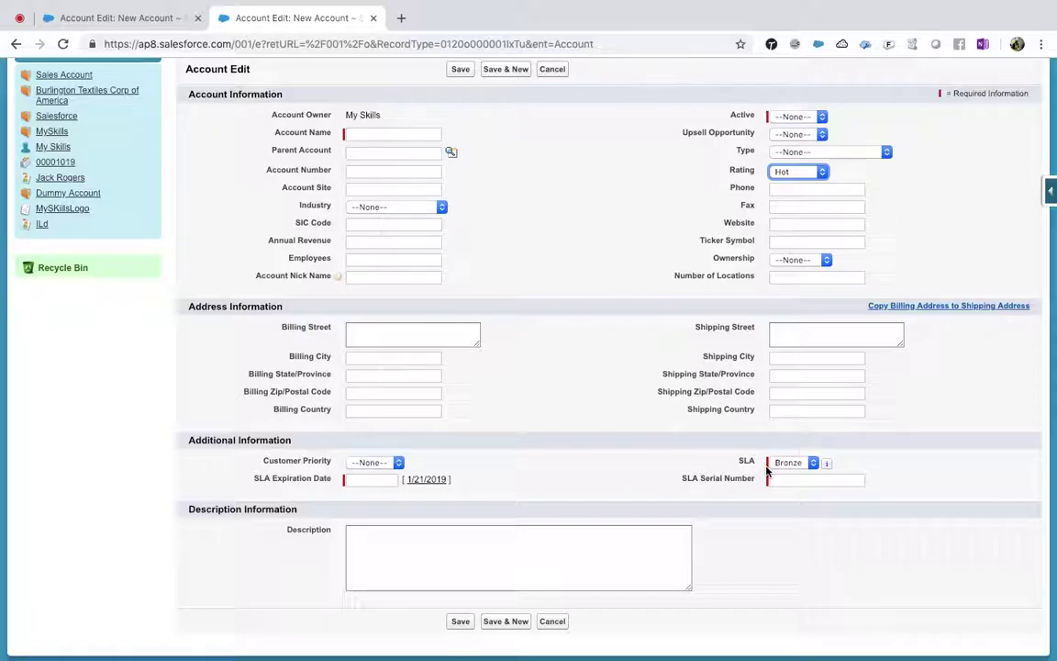
pyautogui.click(88, 18)
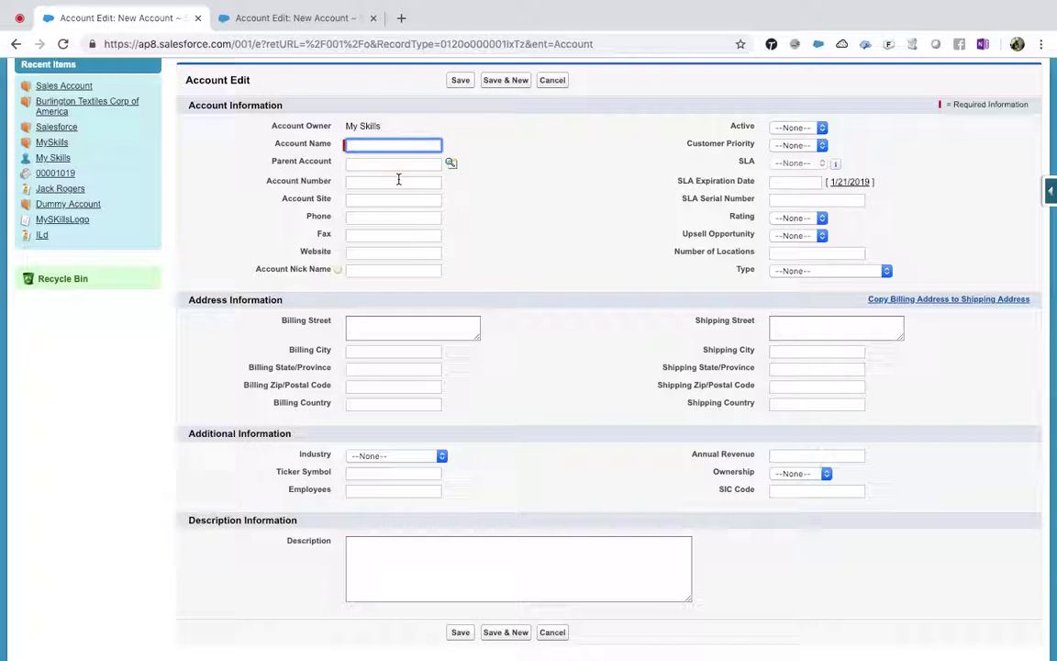
# Open Account setup in a new tab and view page layout assignments by record type.
pyautogui.click(278, 18)
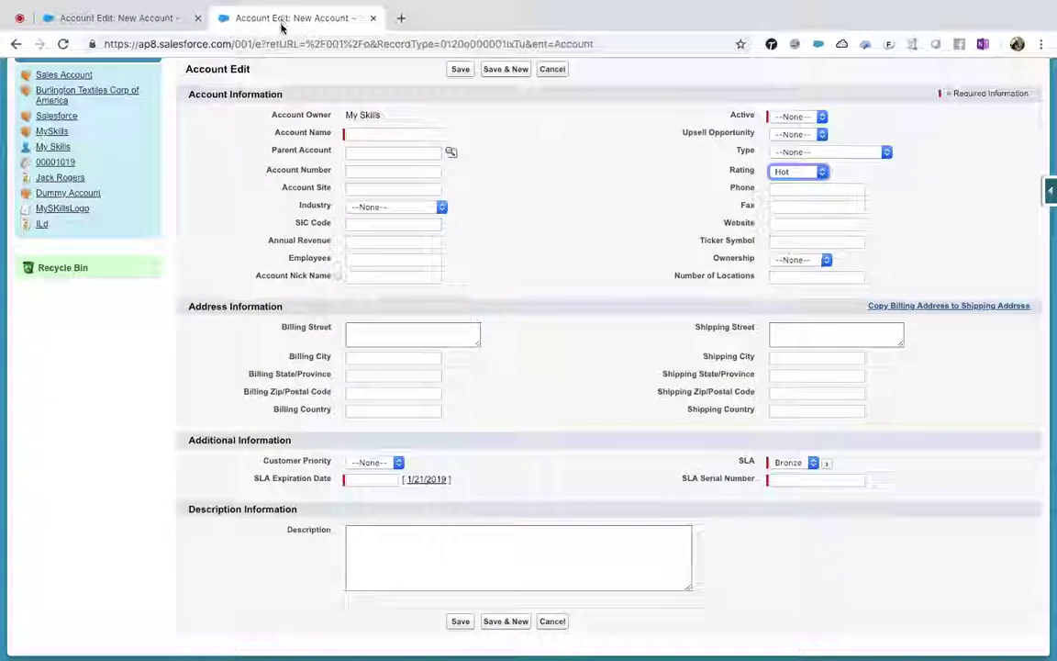
pyautogui.click(1049, 197)
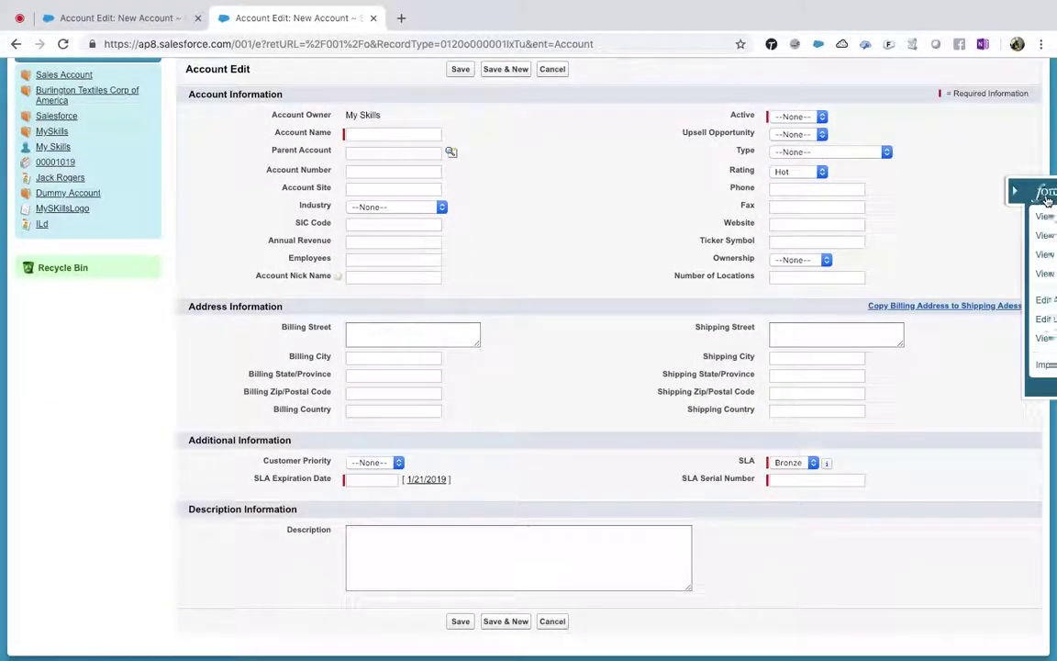
pyautogui.click(932, 237)
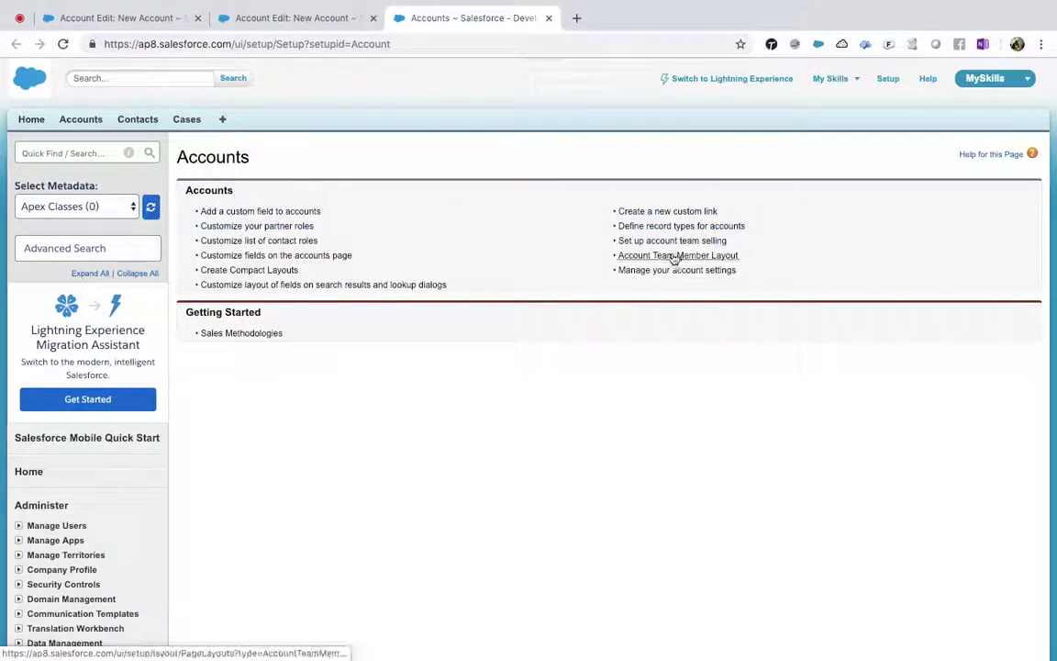
pyautogui.scroll(-5, 70, 266)
pyautogui.scroll(-3, 69, 267)
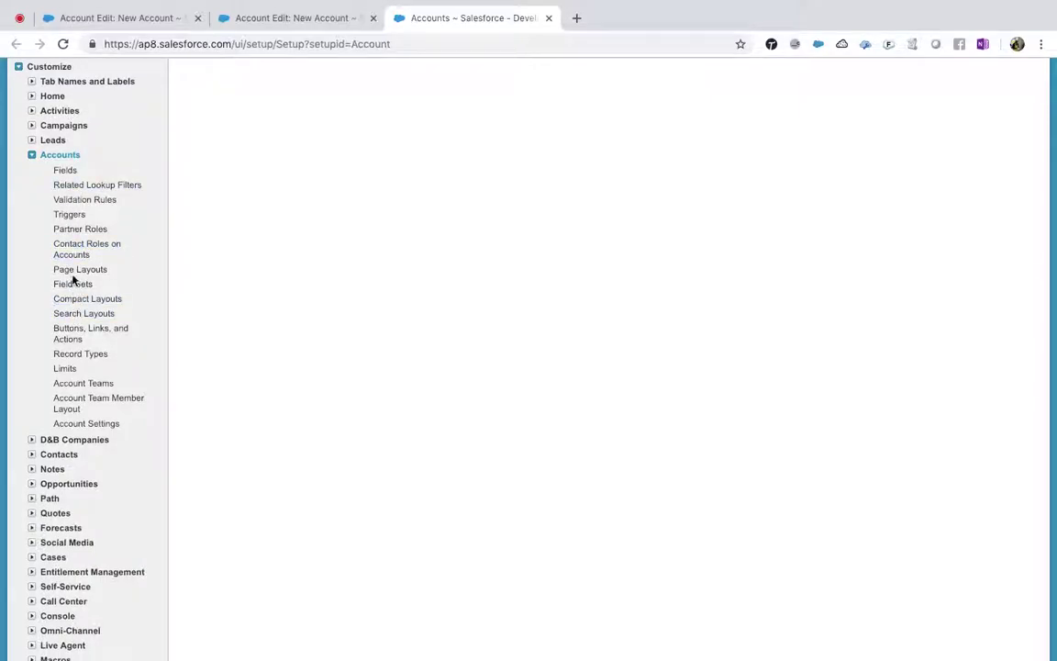
pyautogui.click(74, 270)
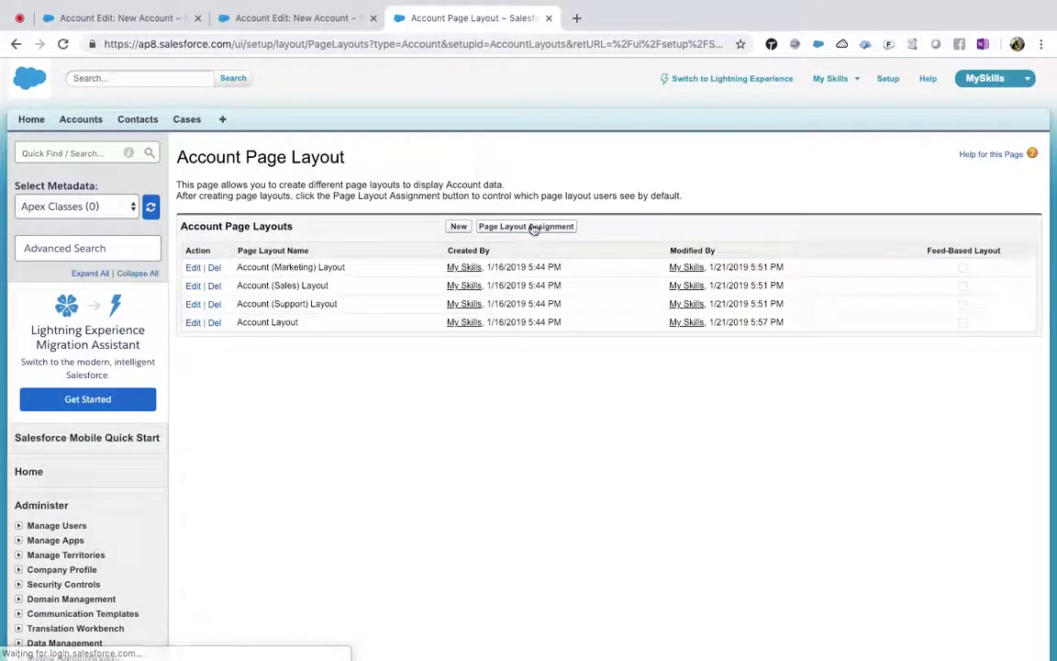
pyautogui.click(530, 227)
# Open Page Layout Assignment to confirm Sales Account uses Account (Sales) and Service Account uses Account (Support).
pyautogui.scroll(-1, 533, 229)
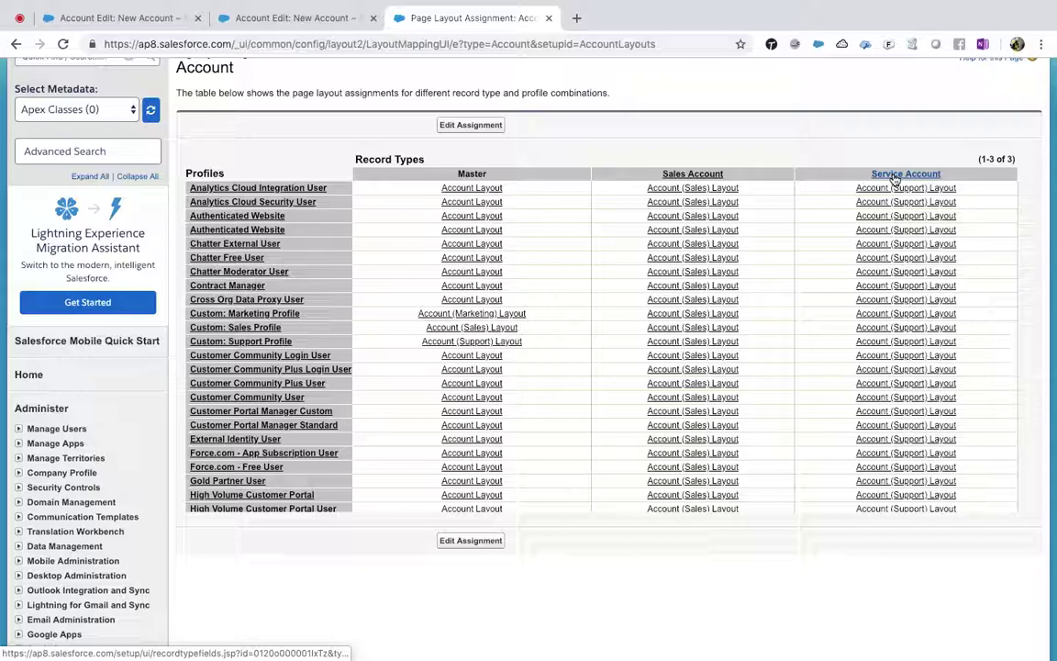
pyautogui.scroll(-6, 275, 367)
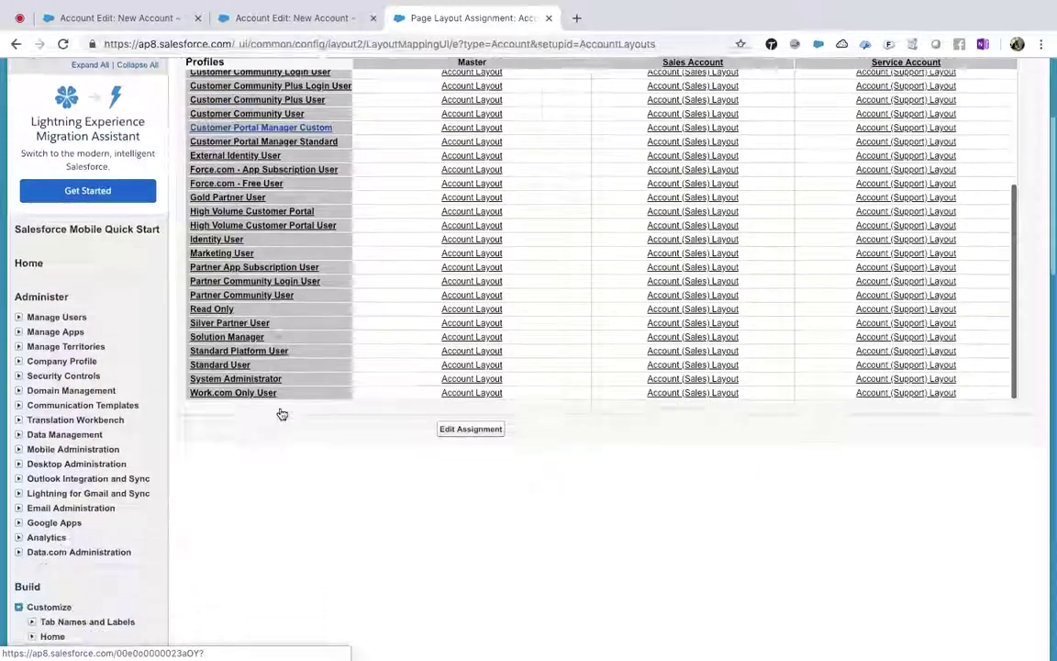
pyautogui.scroll(3, 281, 414)
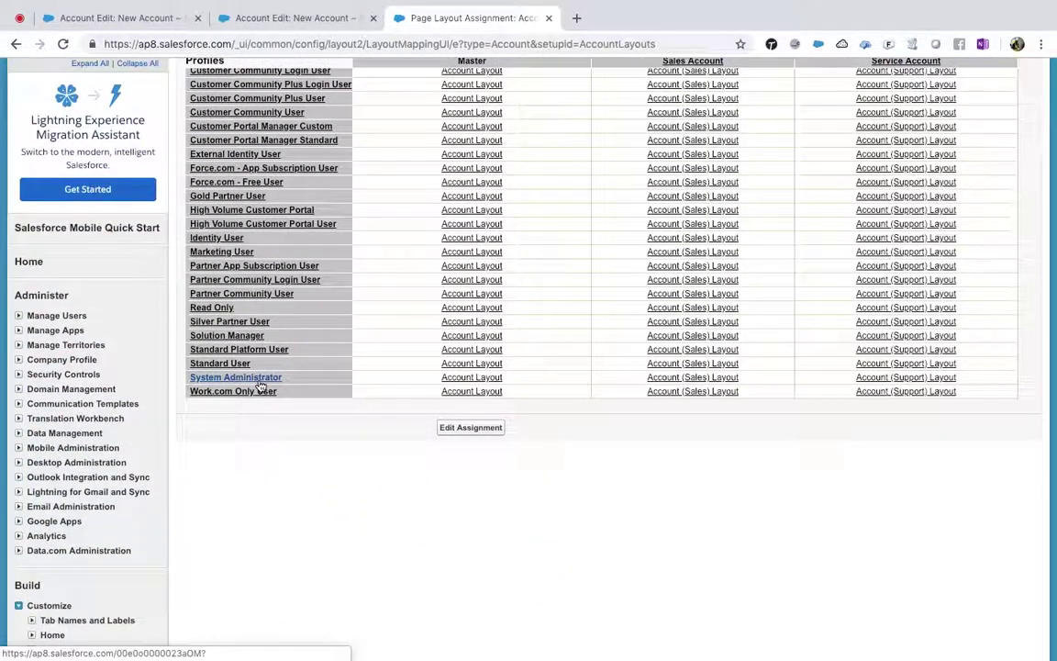
pyautogui.scroll(2, 709, 500)
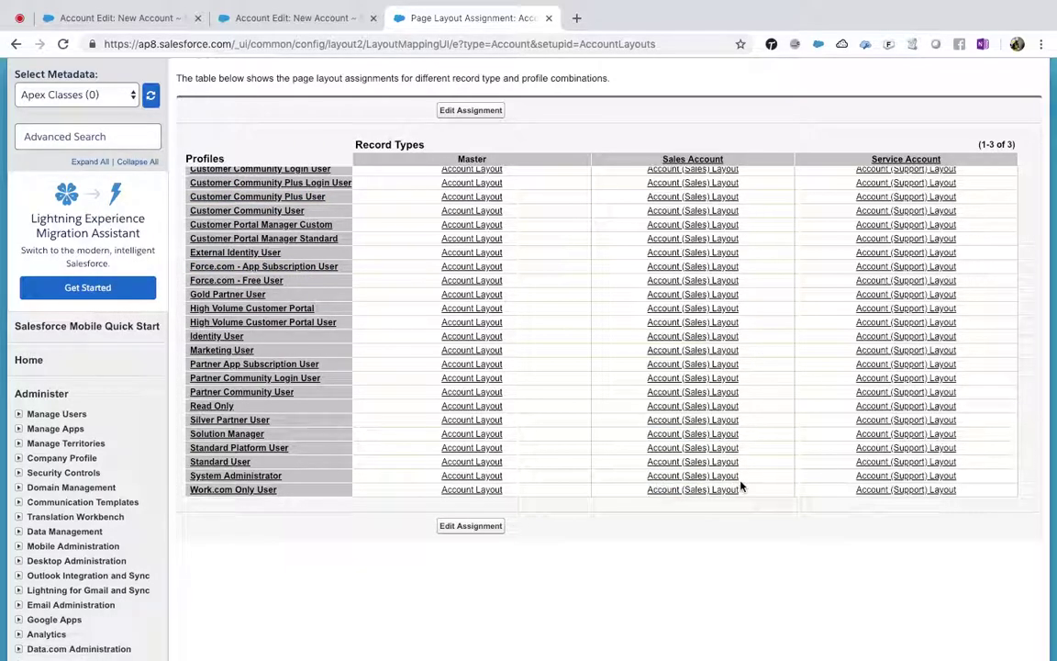
pyautogui.click(243, 477)
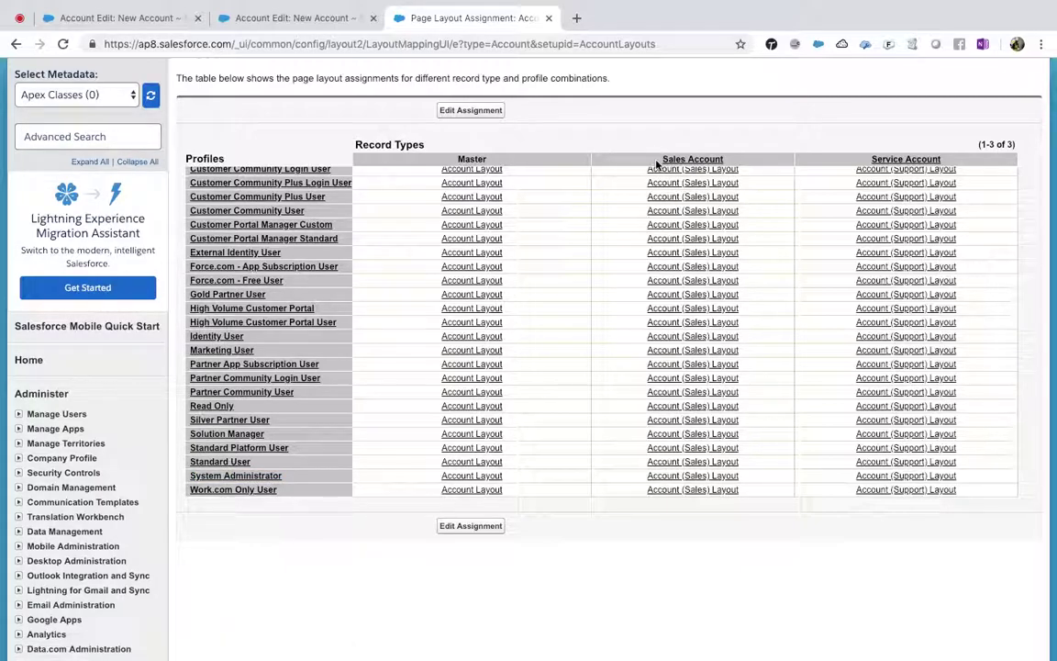